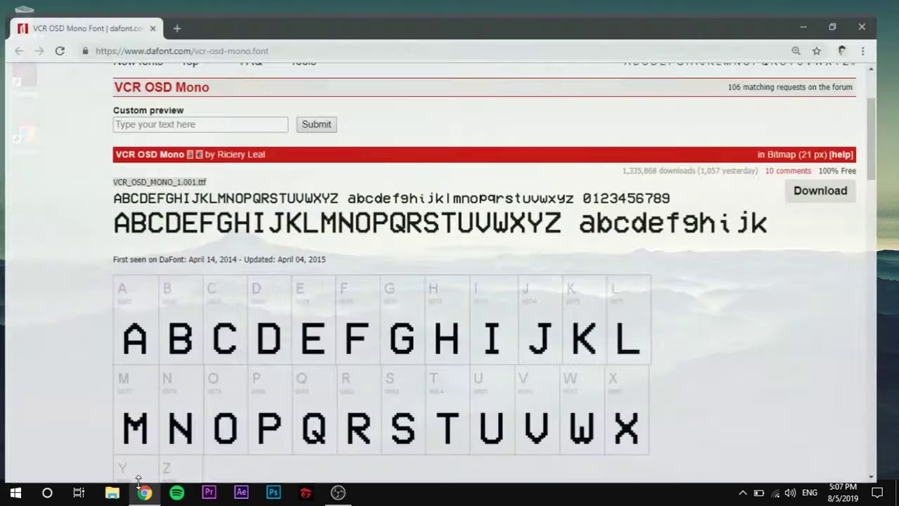
# - Download the VCR OSD Mono font from dafont as vcr_osd_mono.zip and open the archive
pyautogui.click(840, 179)
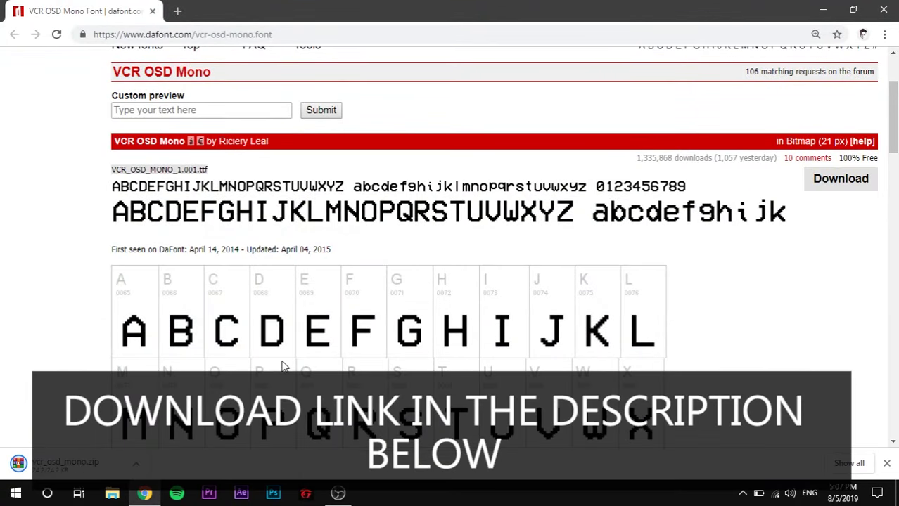
pyautogui.scroll(-2, 282, 368)
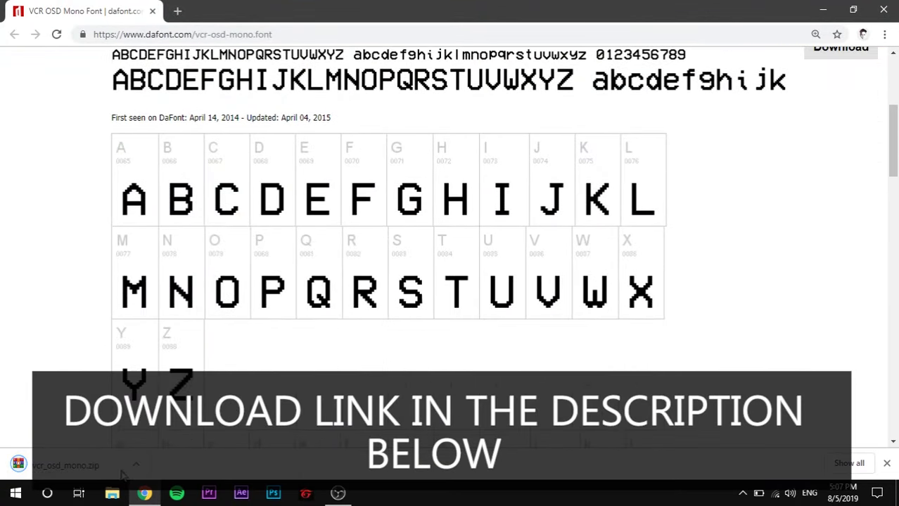
pyautogui.click(85, 466)
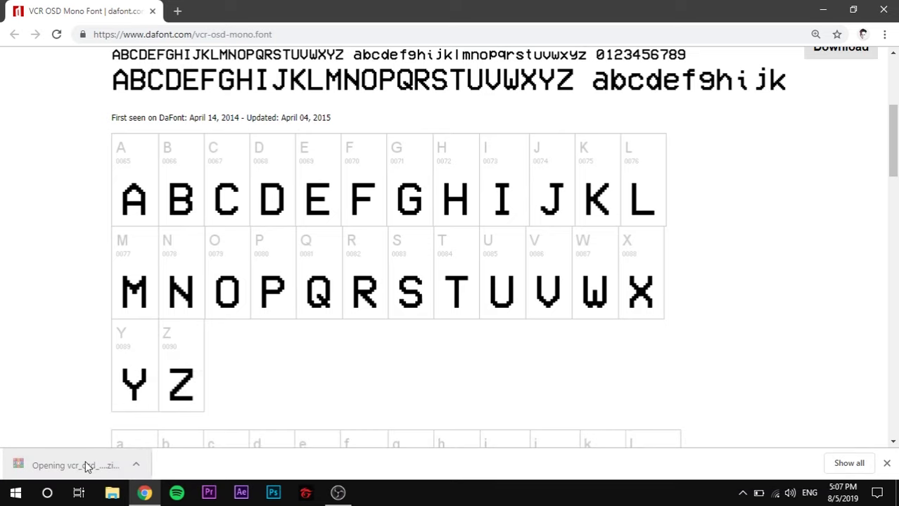
# - Install the VCR OSD Mono TTF font from the archive through Windows Font Viewer
pyautogui.doubleClick(158, 203)
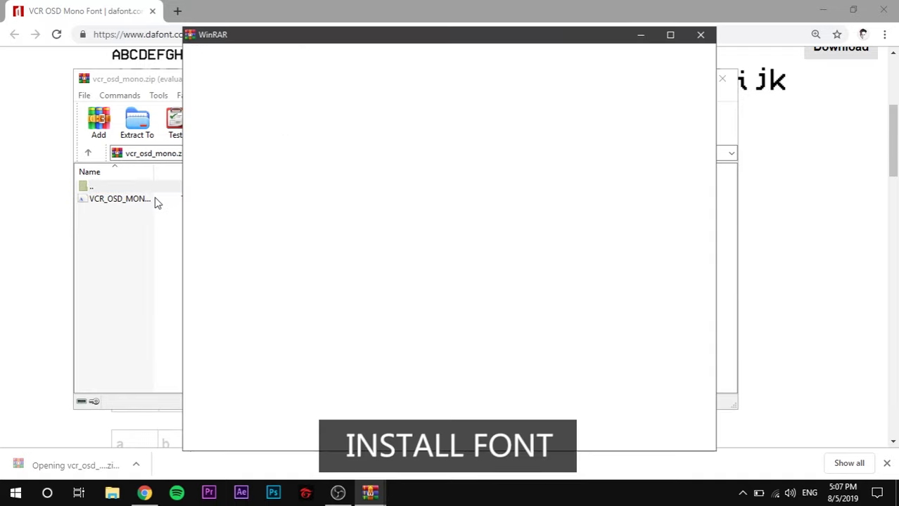
pyautogui.click(701, 34)
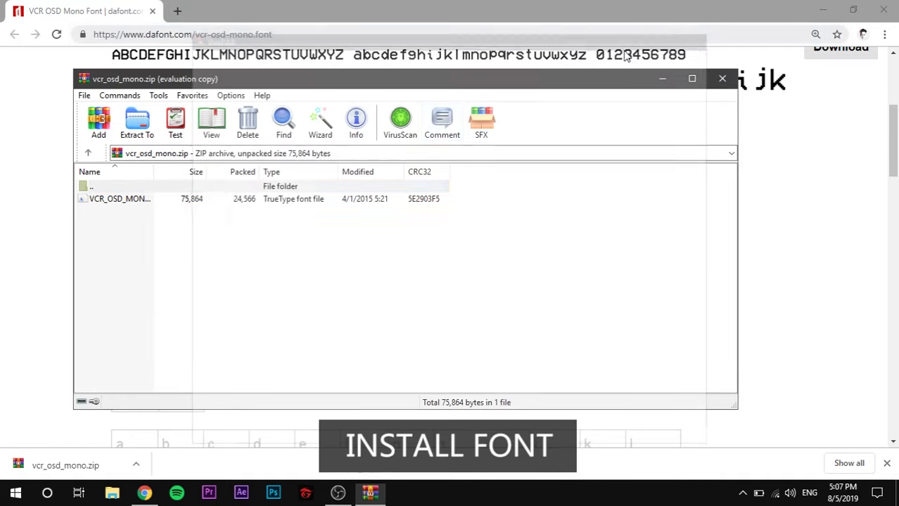
pyautogui.doubleClick(202, 199)
pyautogui.click(198, 138)
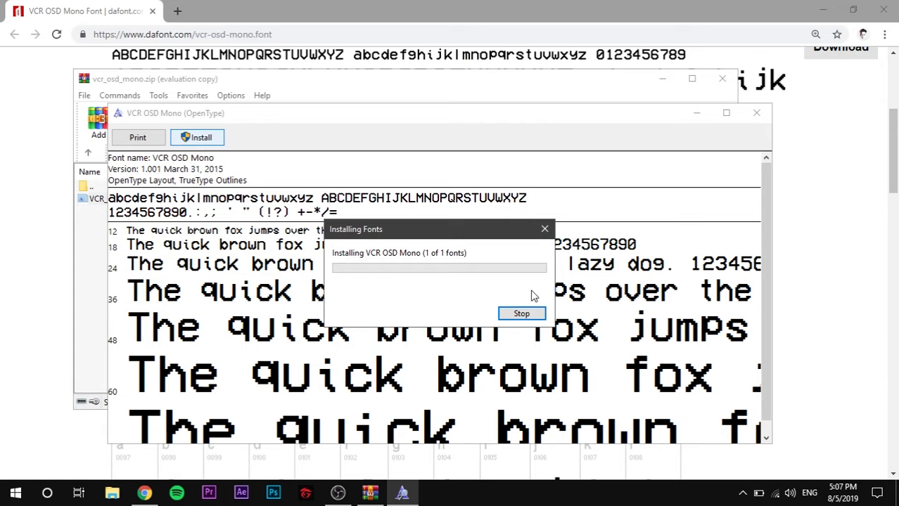
pyautogui.click(756, 113)
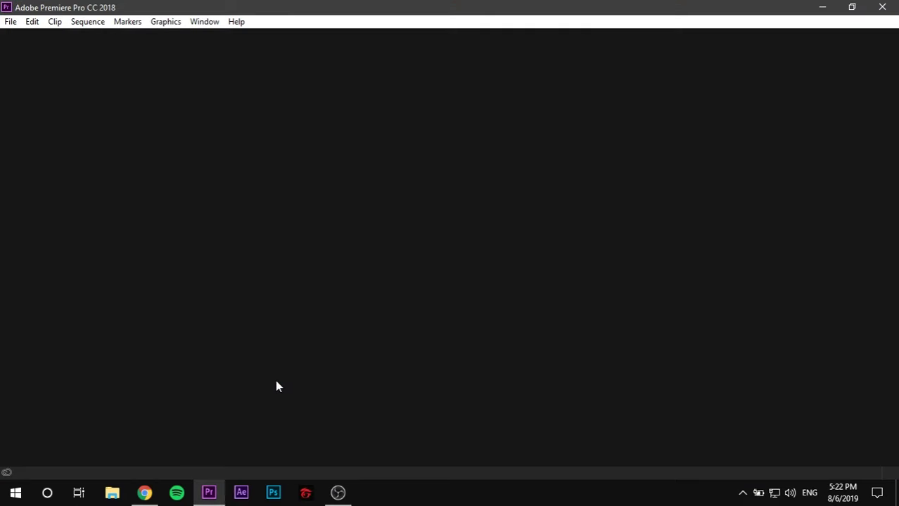
# - Create a new project named 'VHS' and show its empty Project panel
pyautogui.click(257, 226)
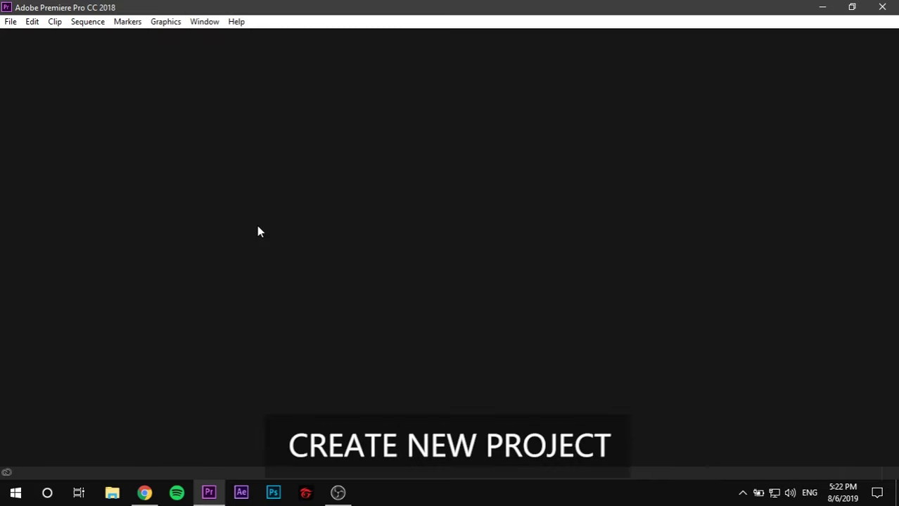
pyautogui.write('VHS')
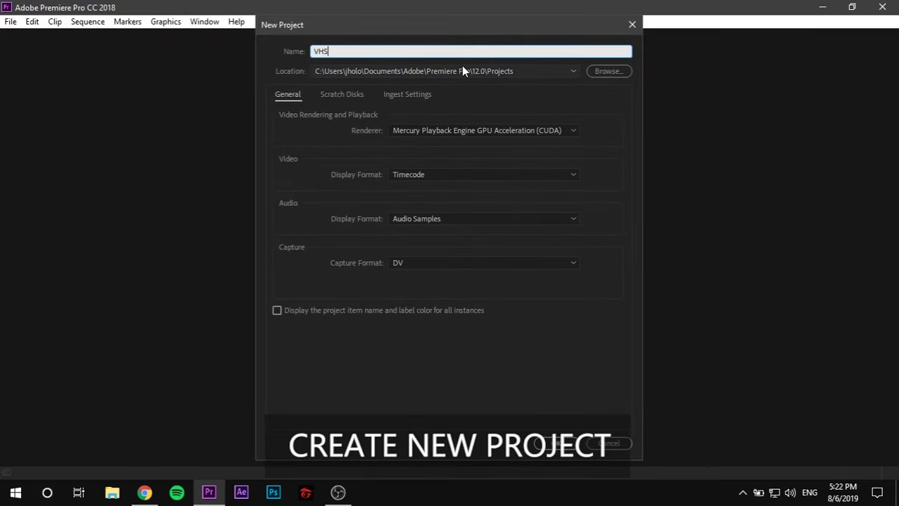
pyautogui.click(563, 444)
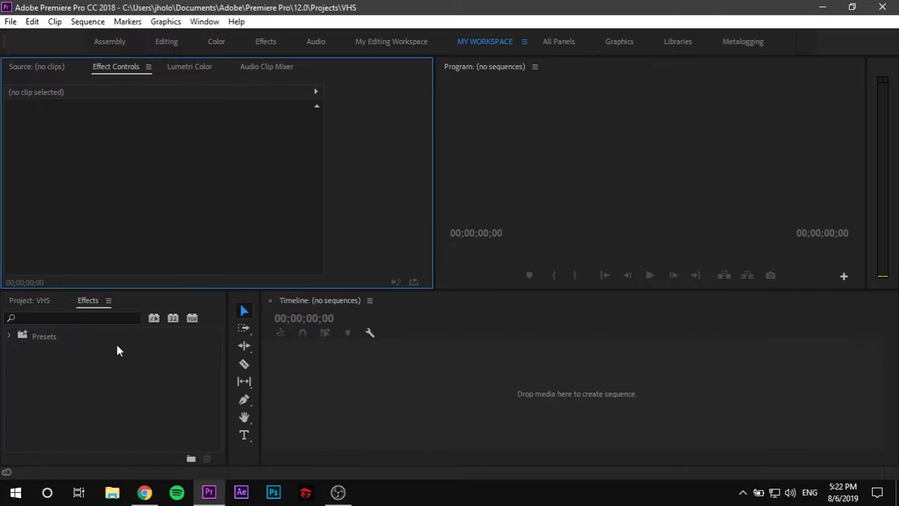
pyautogui.click(38, 303)
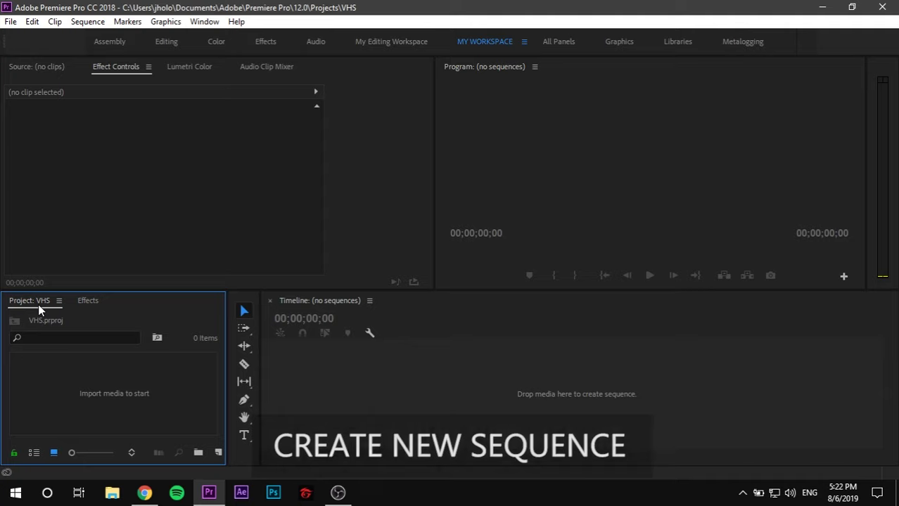
# - Create Sequence 01 from the AVCHD 720p30 preset and import the 1.3gp video clip
pyautogui.rightClick(89, 379)
pyautogui.moveTo(128, 322)
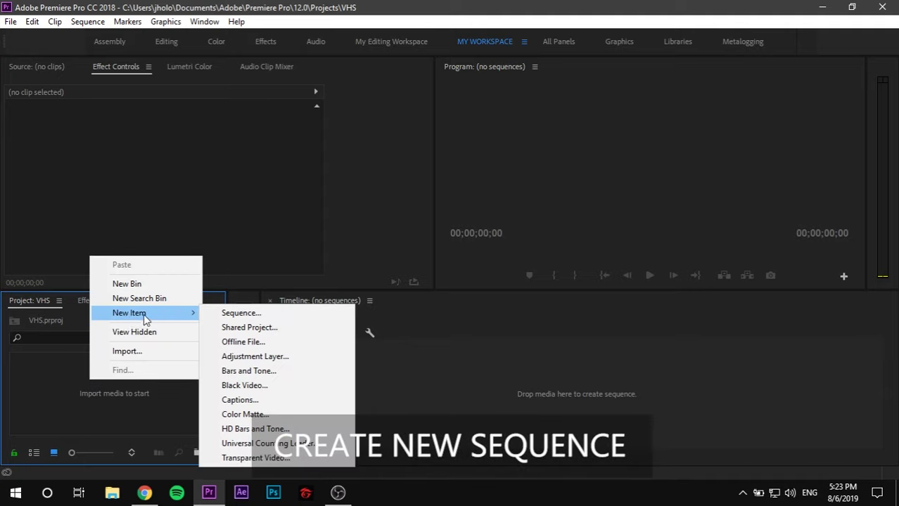
pyautogui.click(232, 318)
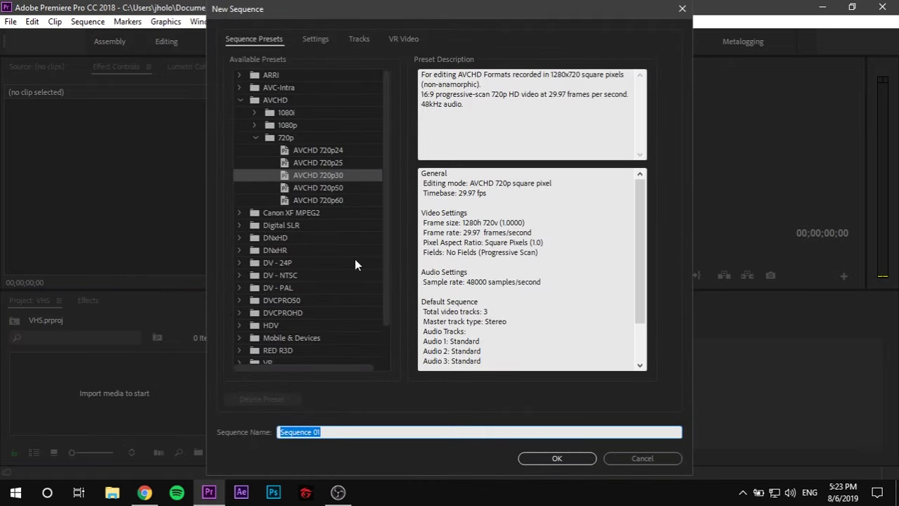
pyautogui.doubleClick(350, 175)
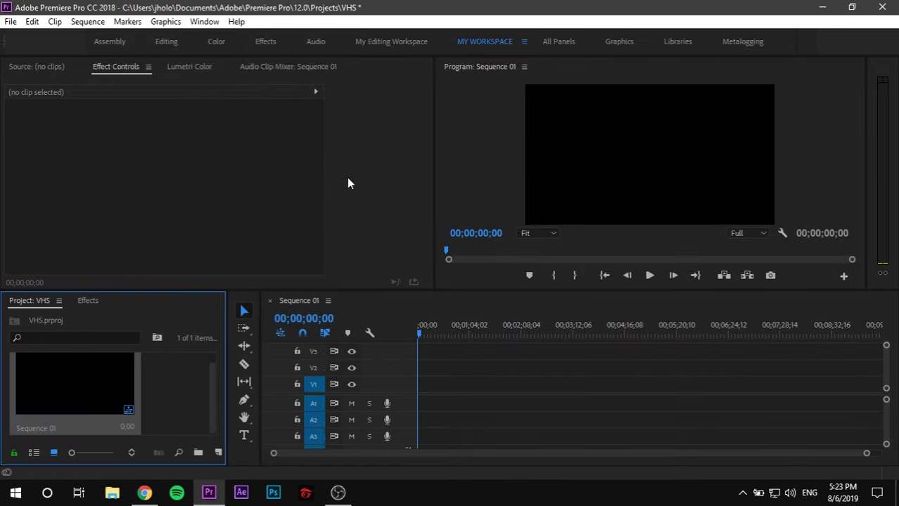
pyautogui.doubleClick(185, 389)
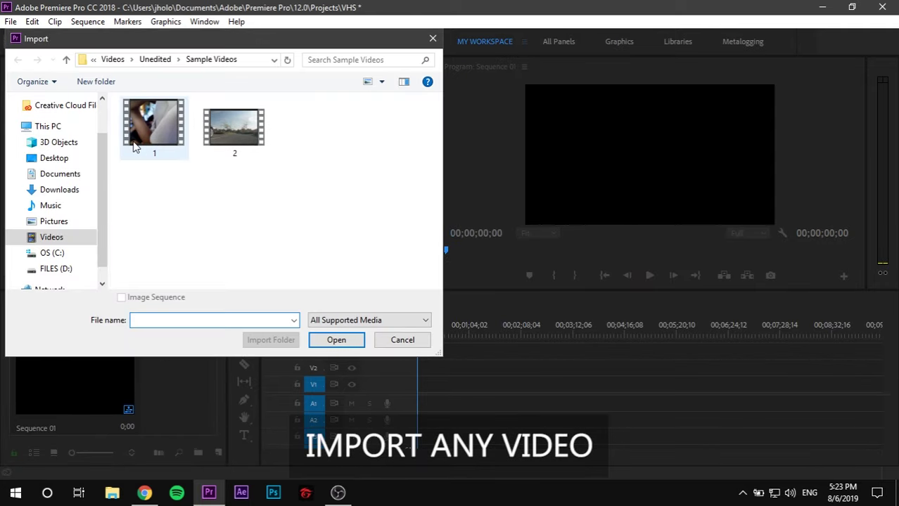
pyautogui.doubleClick(134, 144)
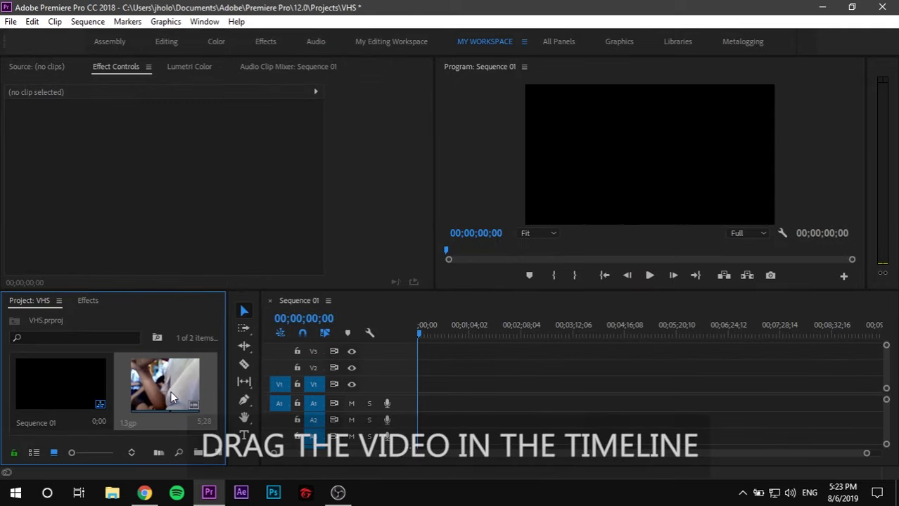
# - Place 1.3gp on V1, keeping the existing sequence settings, and scale it to 153
pyautogui.moveTo(170, 391)
pyautogui.mouseDown()
pyautogui.moveTo(436, 389)
pyautogui.moveTo(422, 388)
pyautogui.mouseUp()
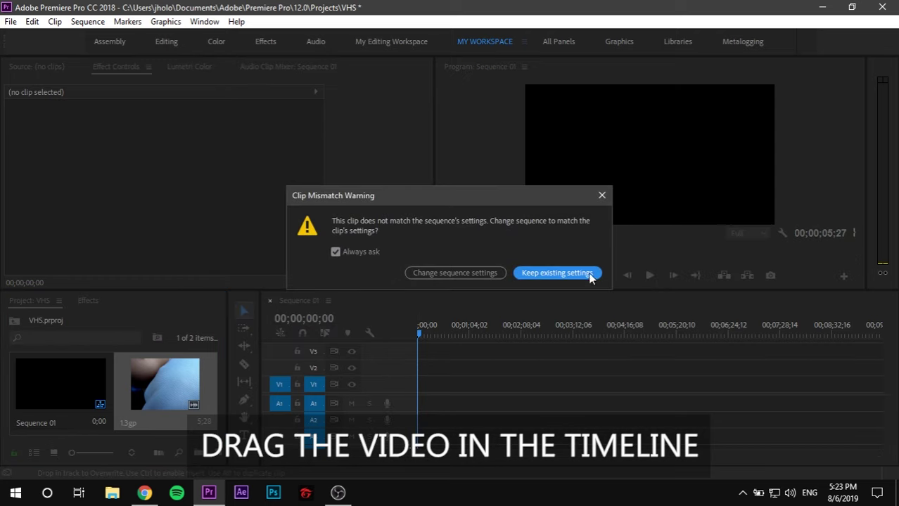
pyautogui.click(555, 273)
pyautogui.moveTo(861, 455); pyautogui.dragTo(634, 468)
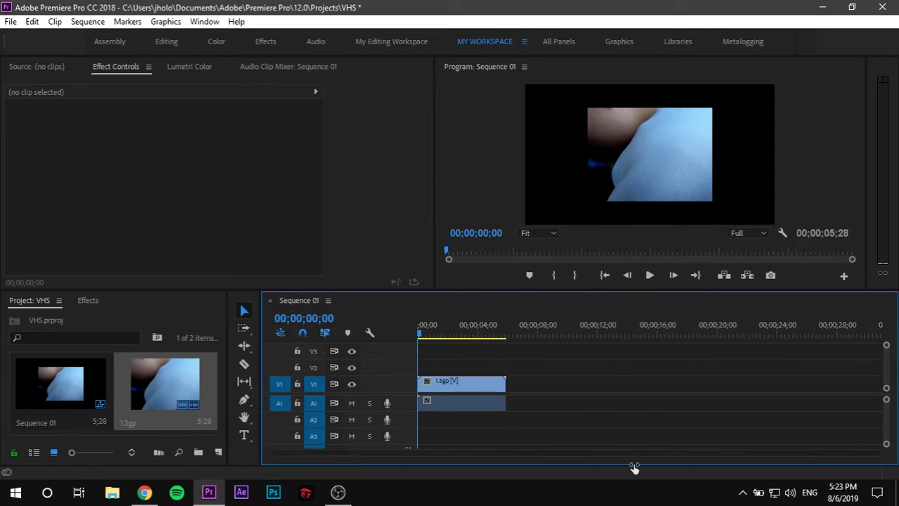
pyautogui.click(459, 379)
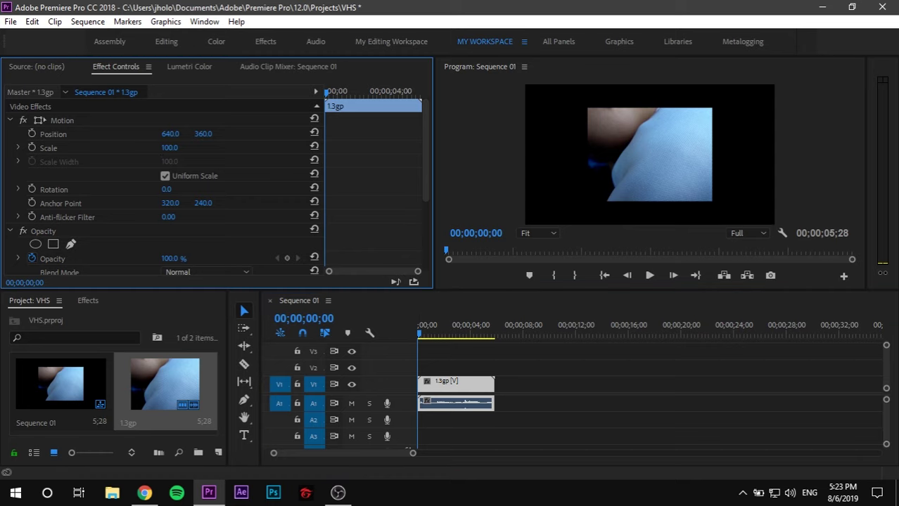
pyautogui.moveTo(170, 148); pyautogui.dragTo(207, 147)
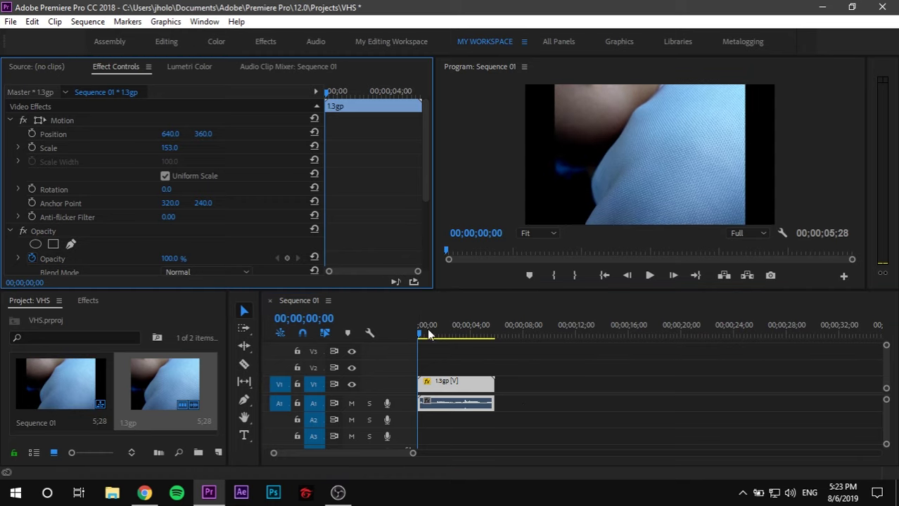
# - Set the clip's blend mode to Linear Dodge (Add)
pyautogui.moveTo(425, 333)
pyautogui.mouseDown()
pyautogui.moveTo(490, 334)
pyautogui.moveTo(438, 334)
pyautogui.mouseUp()
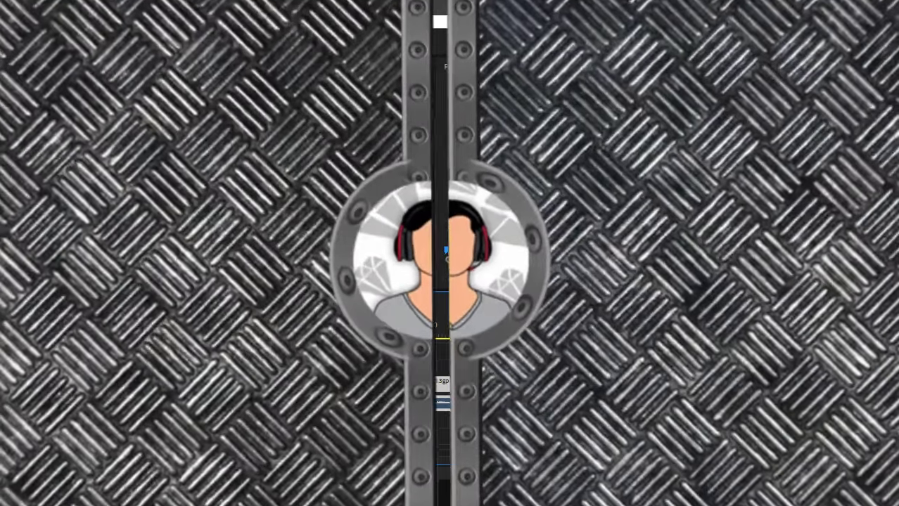
pyautogui.scroll(-2, 223, 219)
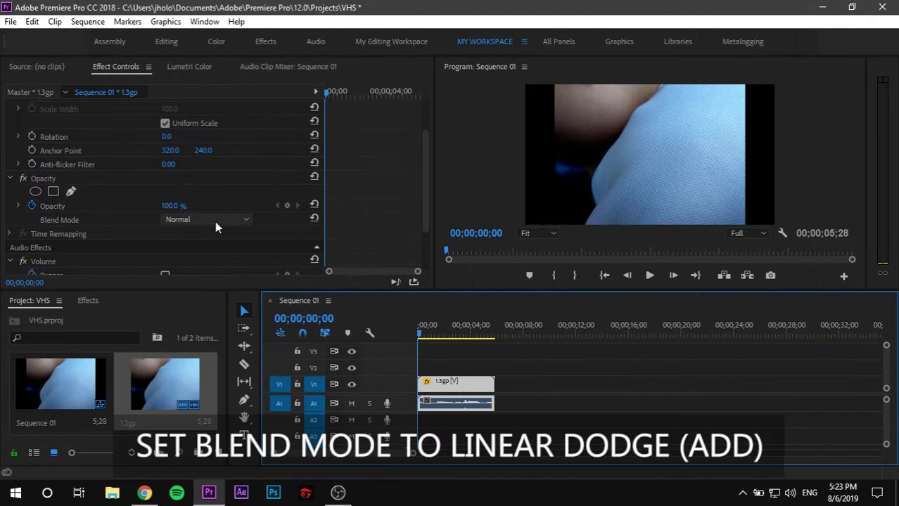
pyautogui.click(215, 221)
pyautogui.click(303, 225)
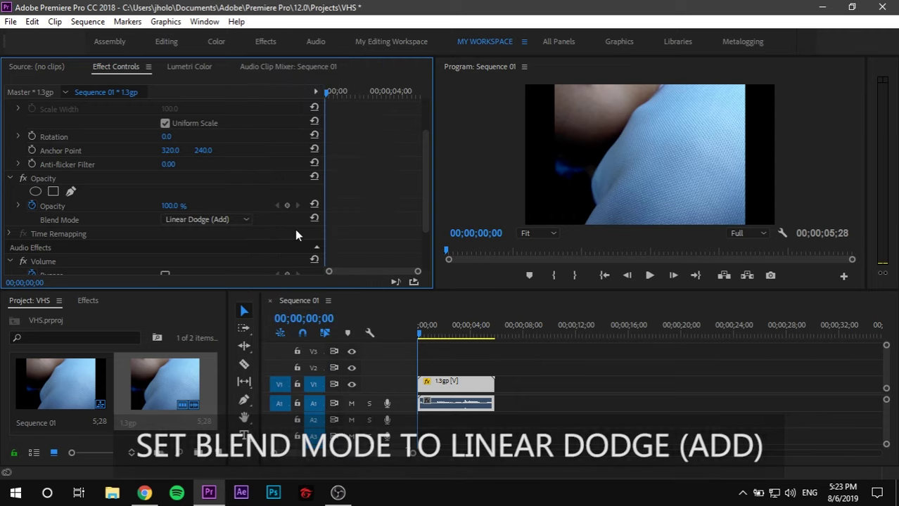
pyautogui.click(100, 301)
# - Search effects for 'rgb' and apply Color Balance (RGB) to the V1 clip
pyautogui.click(90, 318)
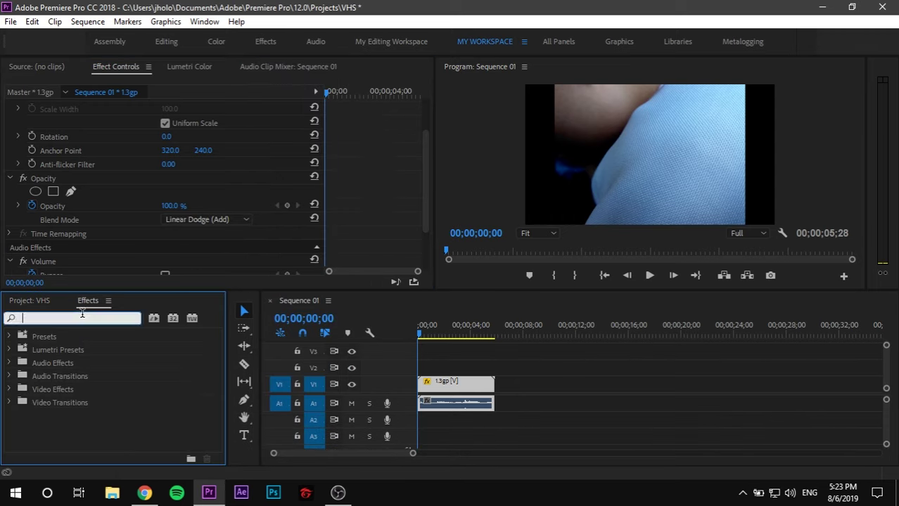
pyautogui.write('rgb')
pyautogui.scroll(-2, 119, 387)
pyautogui.scroll(-2, 121, 388)
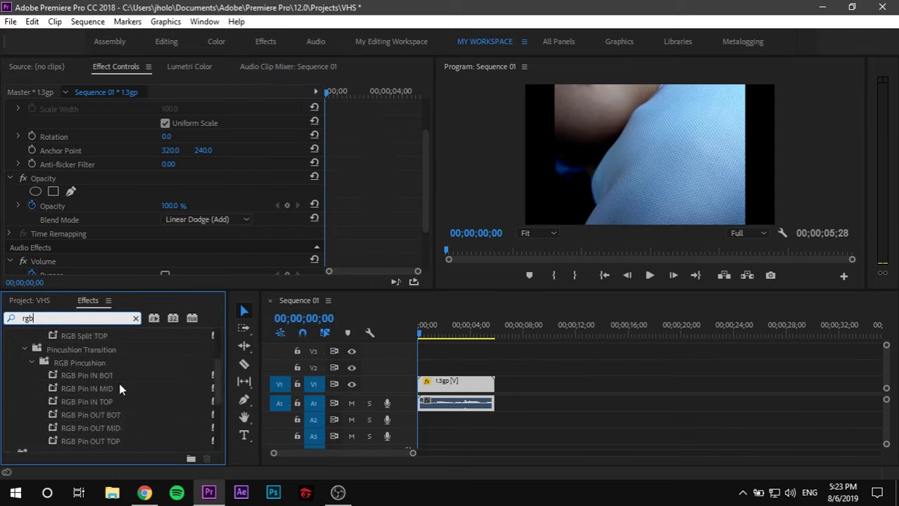
pyautogui.scroll(-2, 120, 389)
pyautogui.scroll(-3, 121, 390)
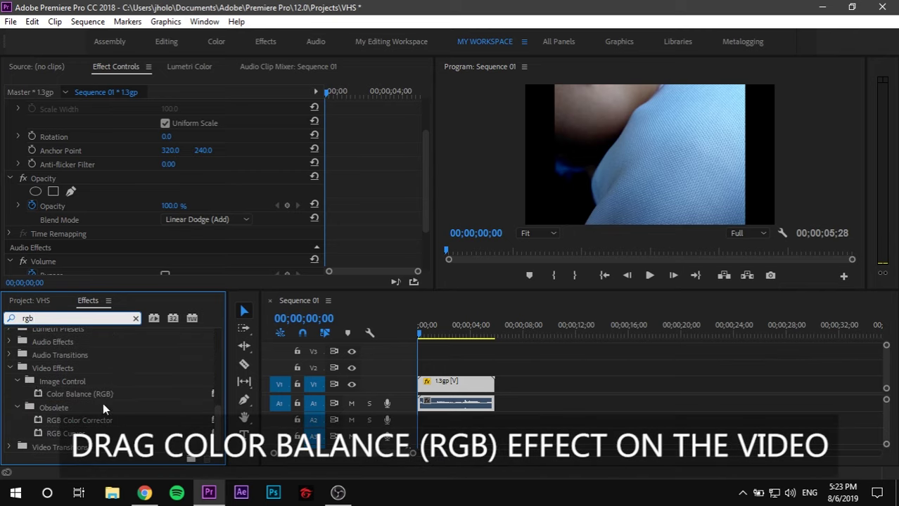
pyautogui.moveTo(102, 396); pyautogui.dragTo(452, 377)
# - Set Color Balance Red and Green to 0, leaving Blue at 100
pyautogui.scroll(-3, 353, 191)
pyautogui.scroll(-1, 338, 189)
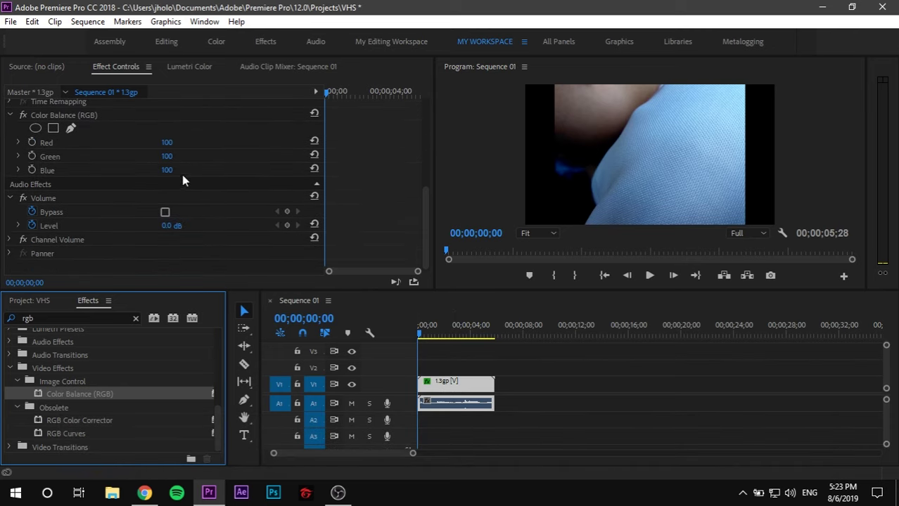
pyautogui.click(169, 156)
pyautogui.write('0')
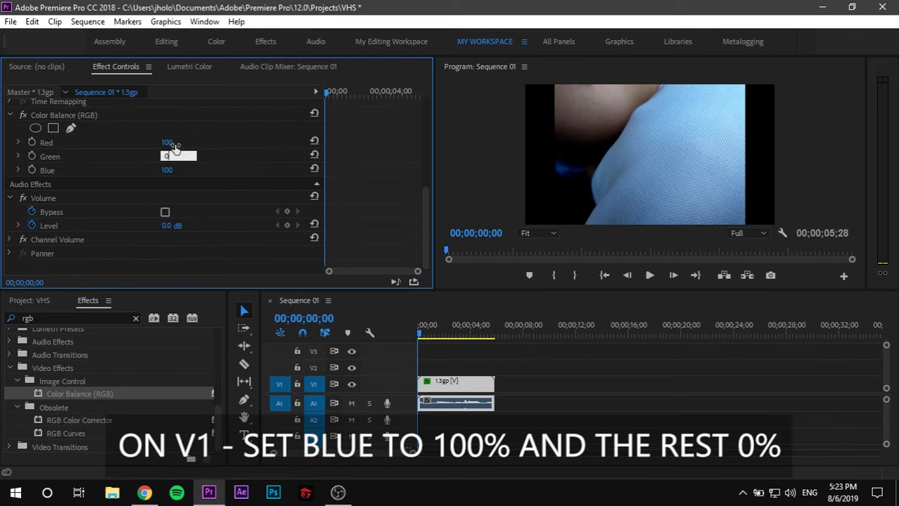
pyautogui.click(174, 142)
pyautogui.write('0')
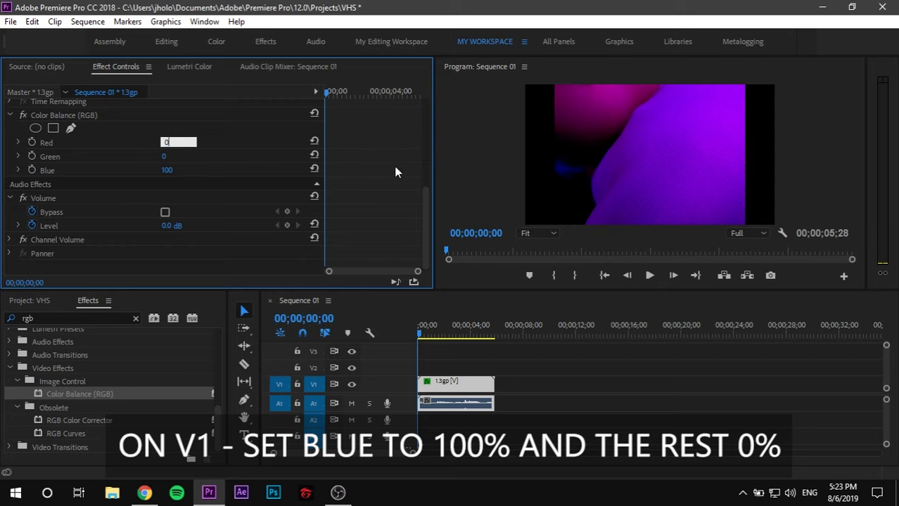
pyautogui.press('Return')
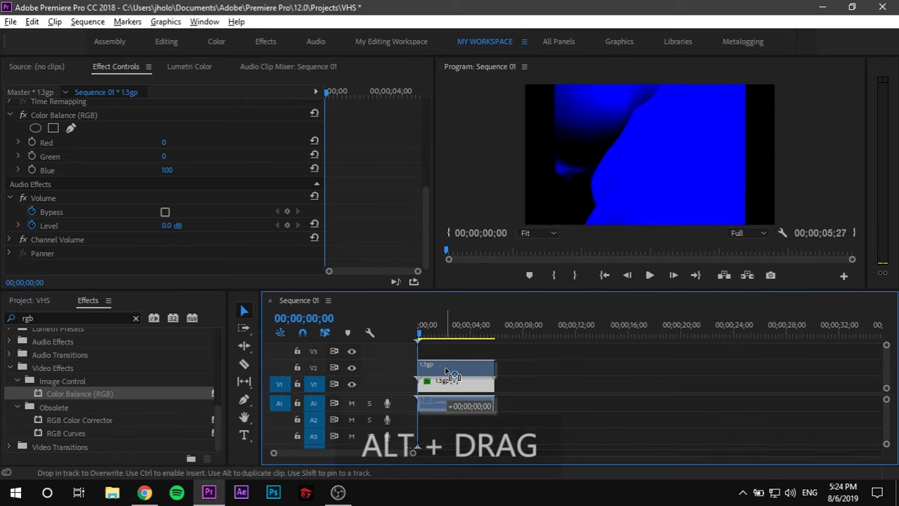
# - Duplicate the clip onto V2 and V3, tinting the V2 copy green with Green 100, Blue 0
pyautogui.moveTo(450, 389)
pyautogui.mouseDown()
pyautogui.moveTo(446, 352)
pyautogui.moveTo(446, 367)
pyautogui.mouseUp()
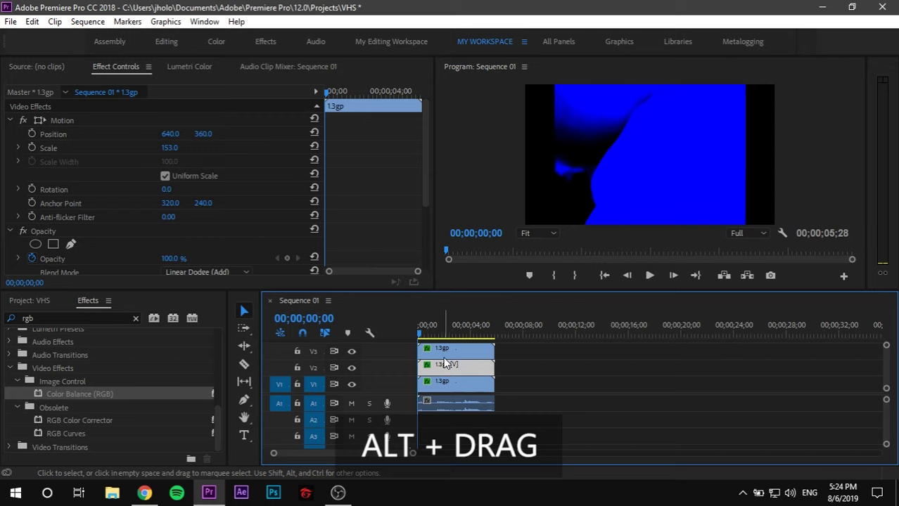
pyautogui.scroll(-2, 239, 239)
pyautogui.scroll(-2, 244, 241)
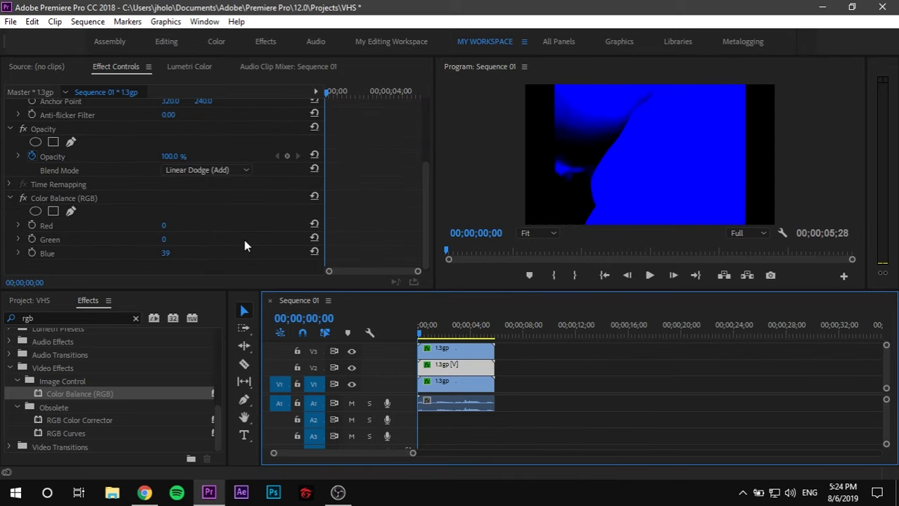
pyautogui.moveTo(153, 248); pyautogui.dragTo(144, 250)
pyautogui.click(164, 239)
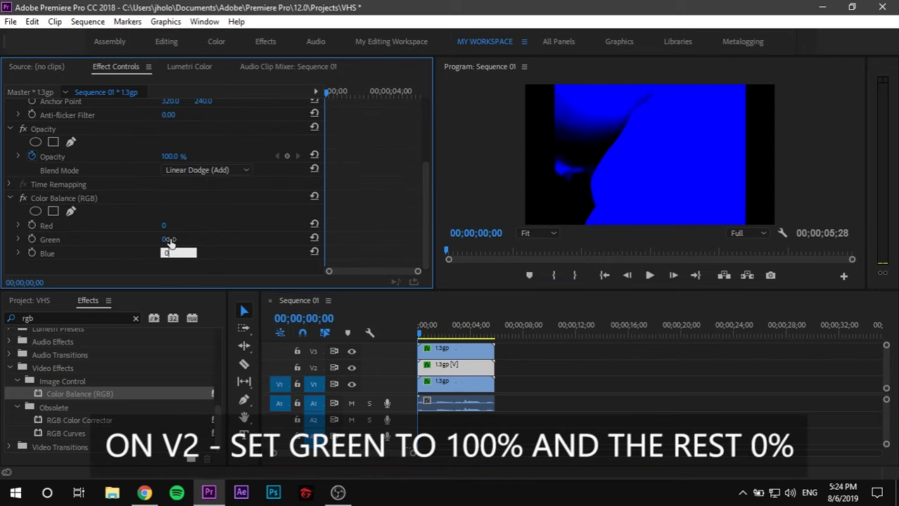
pyautogui.write('100')
pyautogui.click(433, 350)
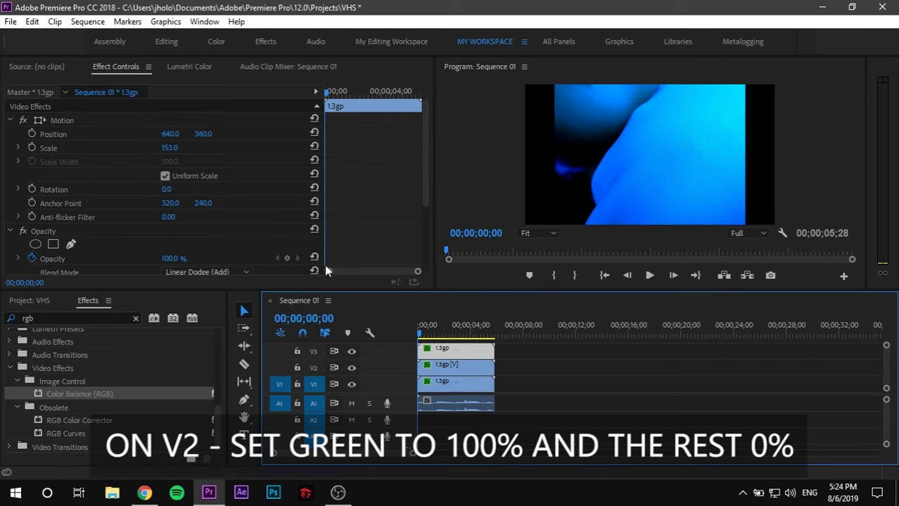
# - Tint the V3 copy pure red with Red 100 and Blue 0
pyautogui.scroll(-5, 351, 239)
pyautogui.click(165, 253)
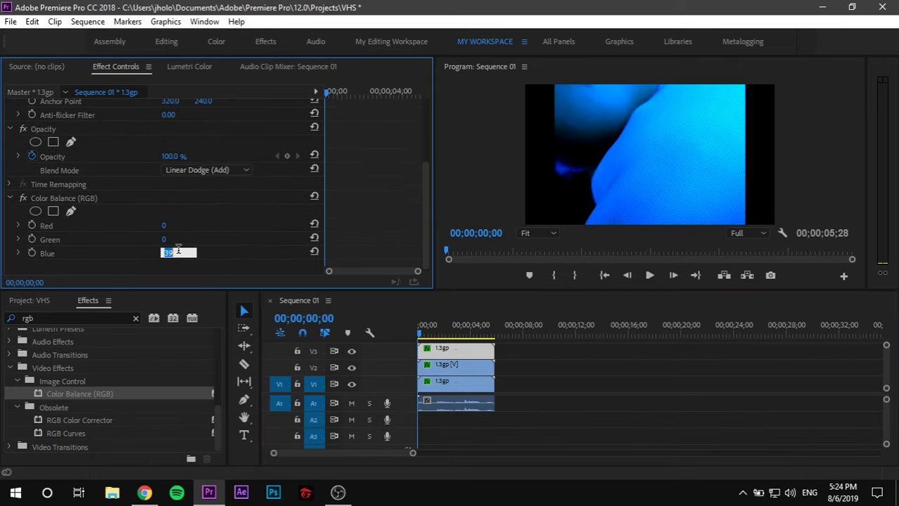
pyautogui.write('0')
pyautogui.click(164, 225)
pyautogui.write('100')
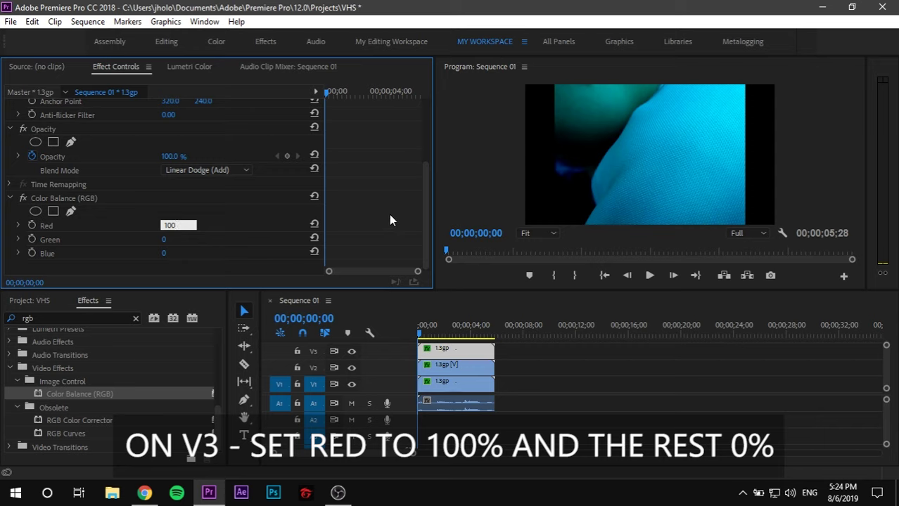
pyautogui.press('Return')
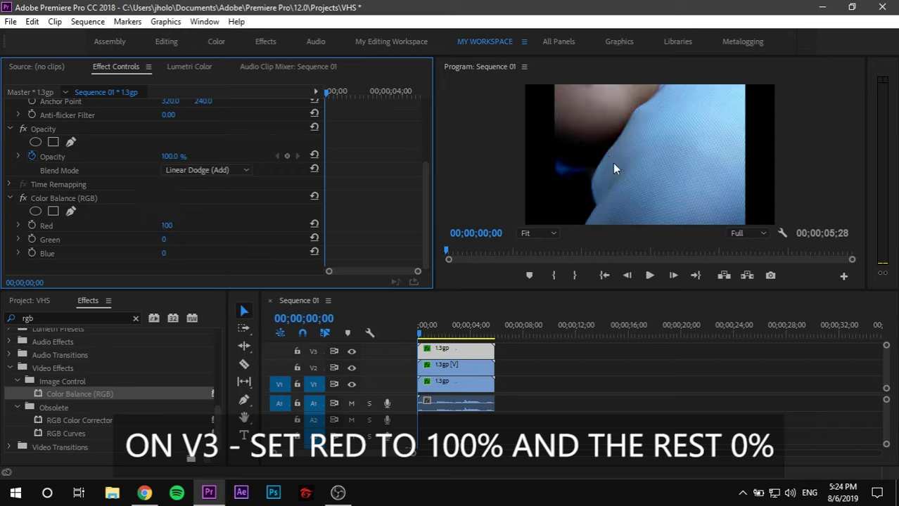
pyautogui.scroll(3, 317, 187)
# - Nudge the tinted copies' Position a few pixels off 640/360, the green copy ending at 657, 349
pyautogui.scroll(2, 314, 187)
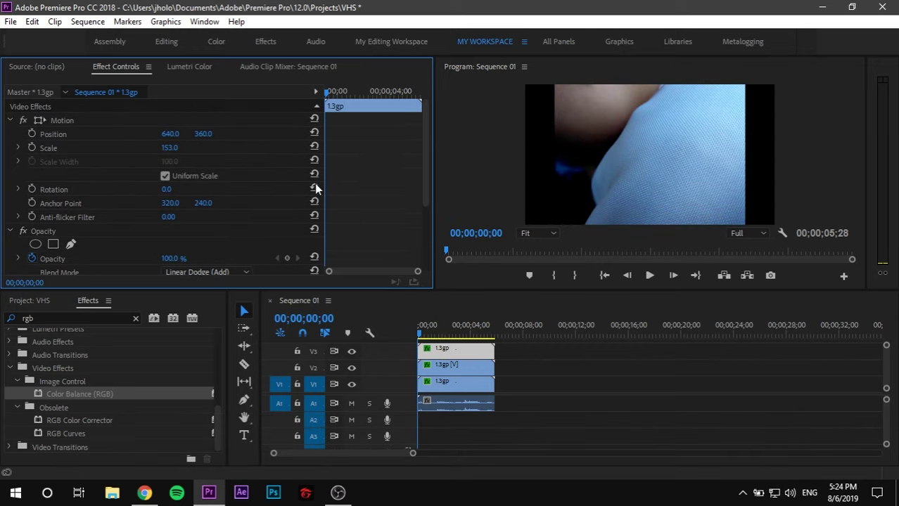
pyautogui.moveTo(204, 133); pyautogui.dragTo(217, 134)
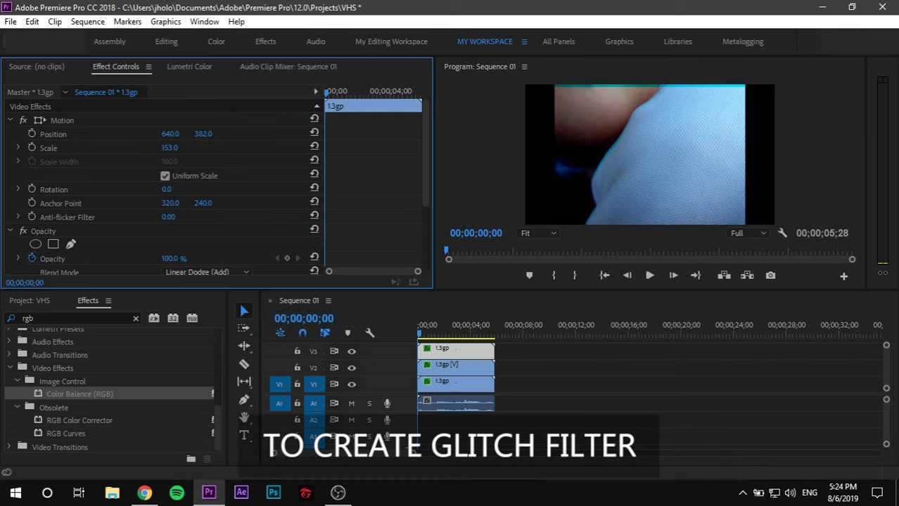
pyautogui.moveTo(170, 133); pyautogui.dragTo(181, 134)
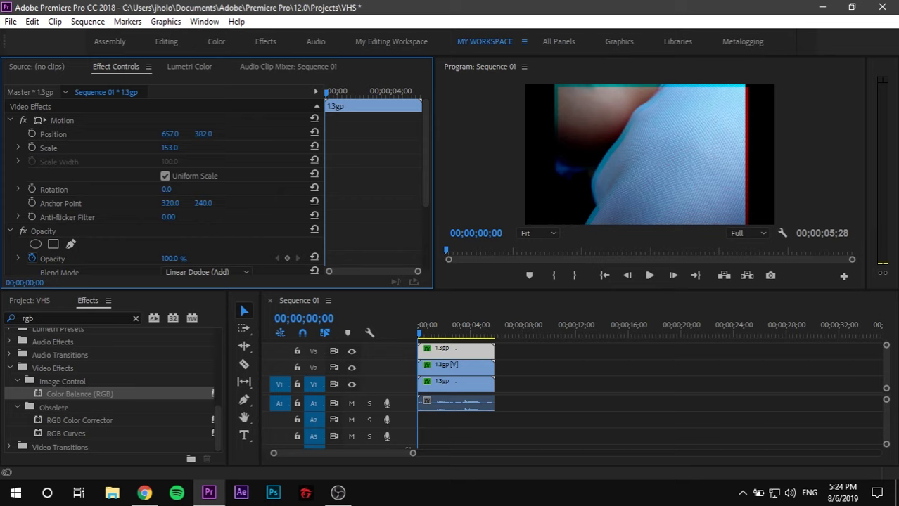
pyautogui.click(436, 350)
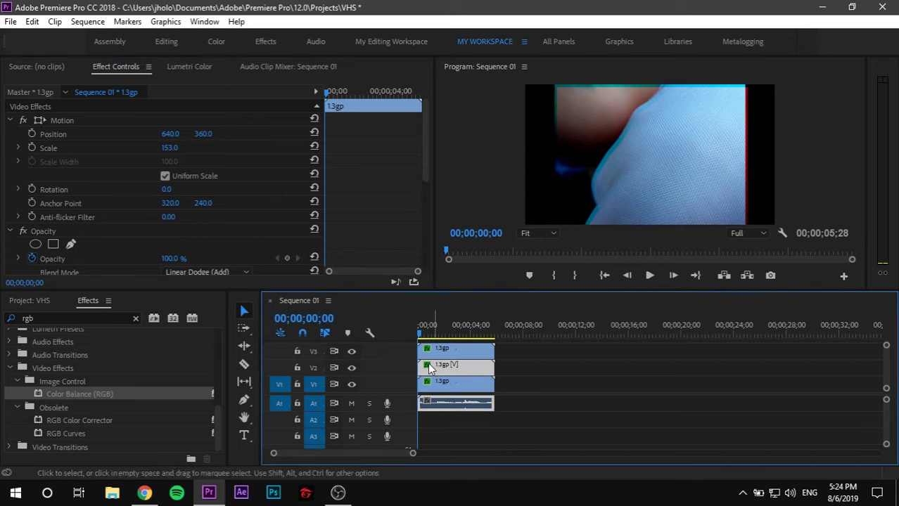
pyautogui.moveTo(204, 135)
pyautogui.mouseDown()
pyautogui.moveTo(213, 135)
pyautogui.moveTo(184, 134)
pyautogui.mouseUp()
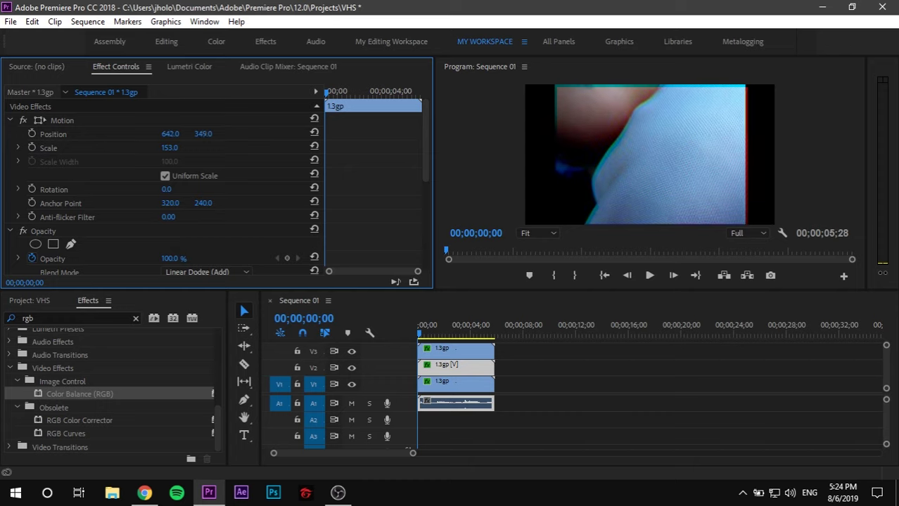
pyautogui.moveTo(170, 133)
pyautogui.mouseDown()
pyautogui.moveTo(155, 134)
pyautogui.moveTo(184, 133)
pyautogui.mouseUp()
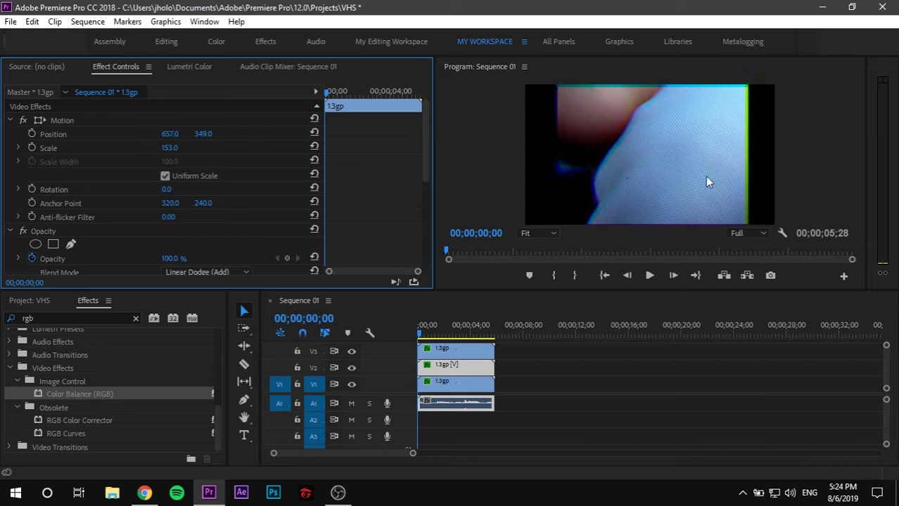
pyautogui.click(609, 406)
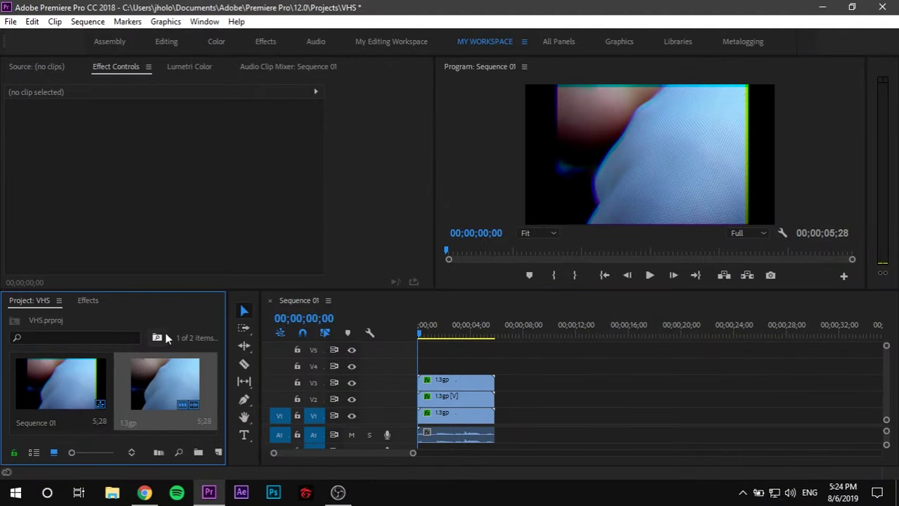
# - Create a new Adjustment Layer and place it on track V5 above the tinted clips
pyautogui.rightClick(178, 326)
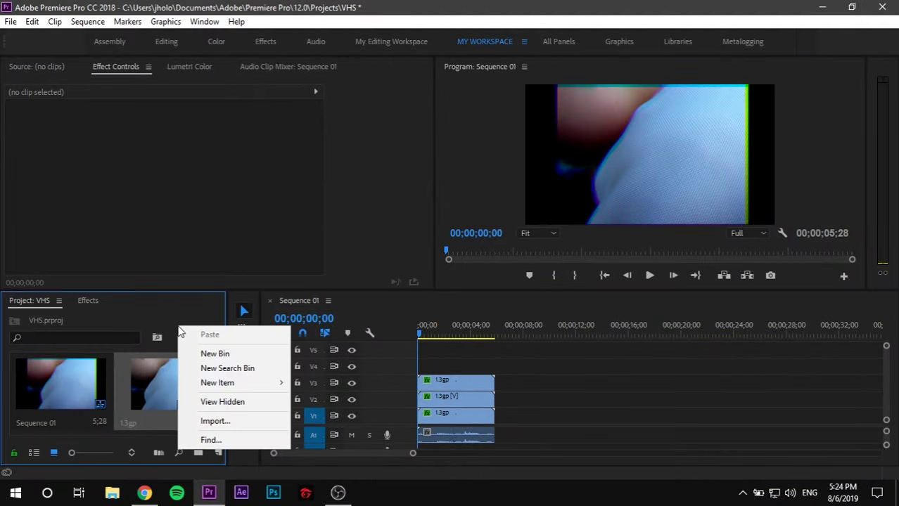
pyautogui.moveTo(228, 382)
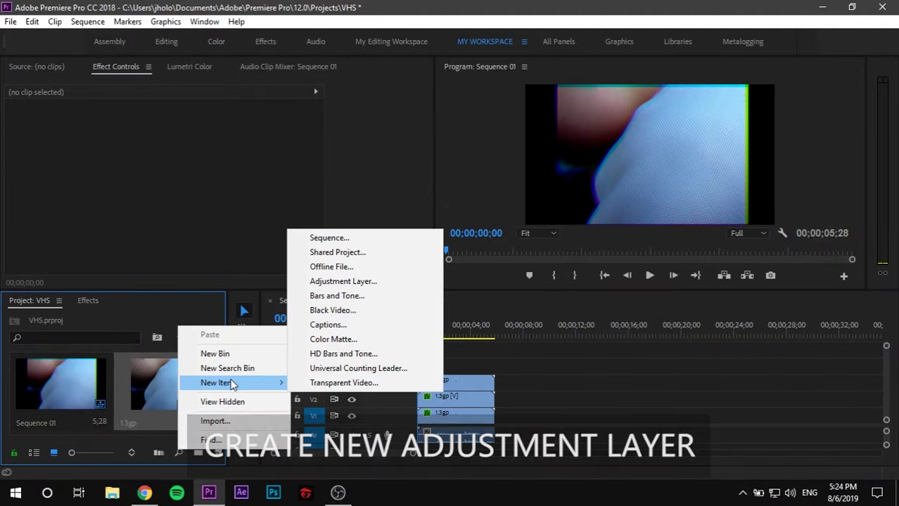
pyautogui.click(341, 282)
pyautogui.click(478, 295)
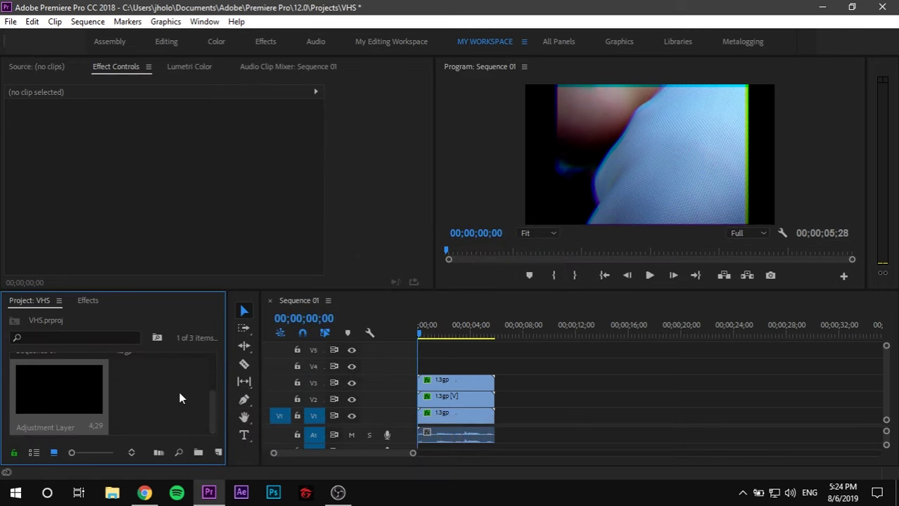
pyautogui.moveTo(60, 388); pyautogui.dragTo(494, 347)
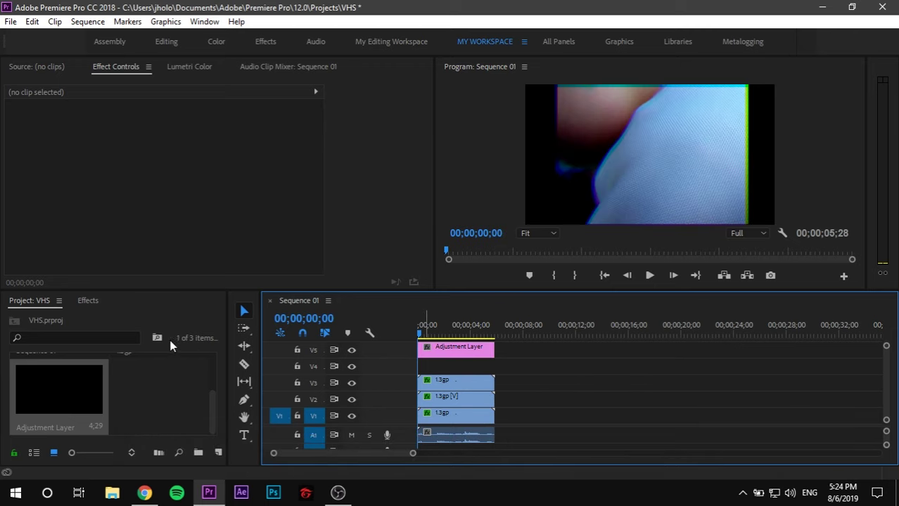
pyautogui.click(88, 301)
pyautogui.click(69, 318)
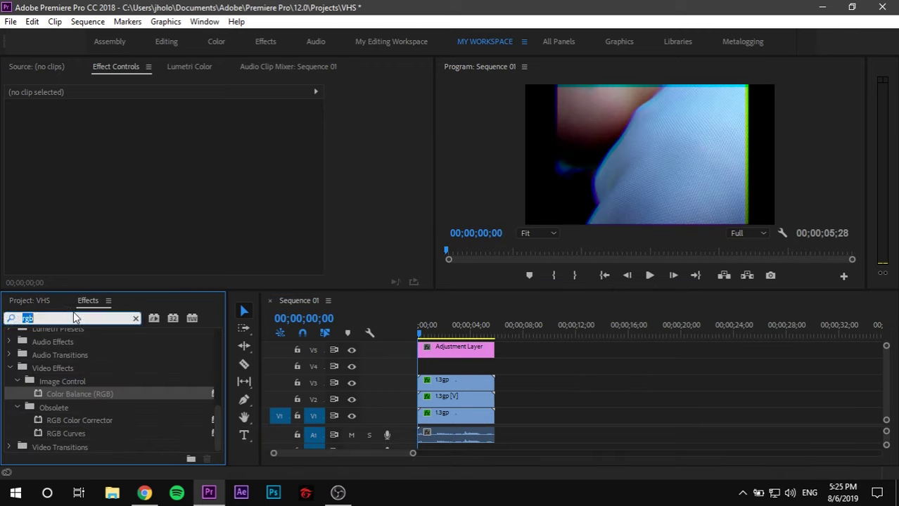
# - Find the Wave Warp effect and apply it to the adjustment layer
pyautogui.write('wave warp')
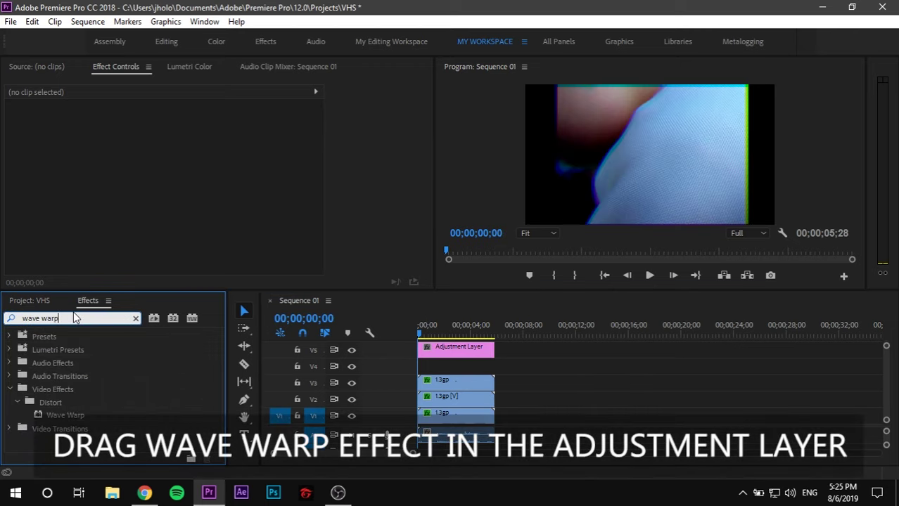
pyautogui.click(73, 416)
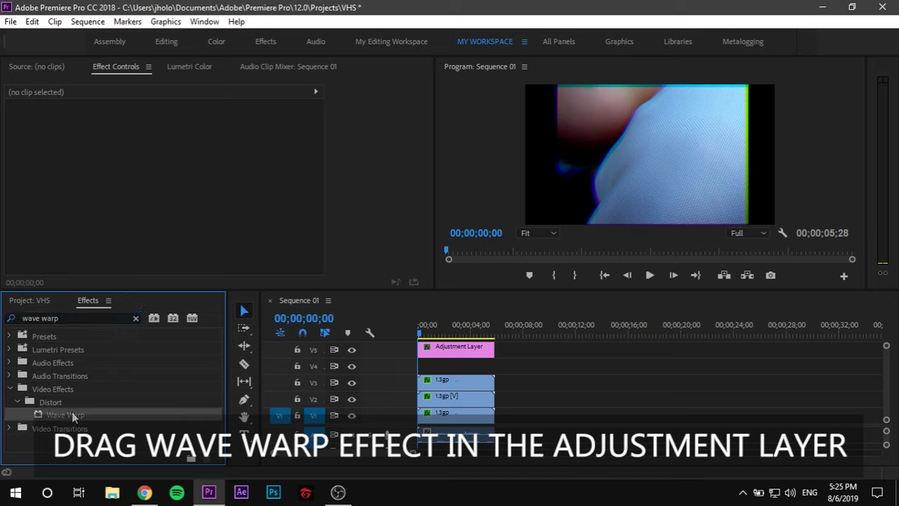
pyautogui.moveTo(380, 379); pyautogui.dragTo(479, 344)
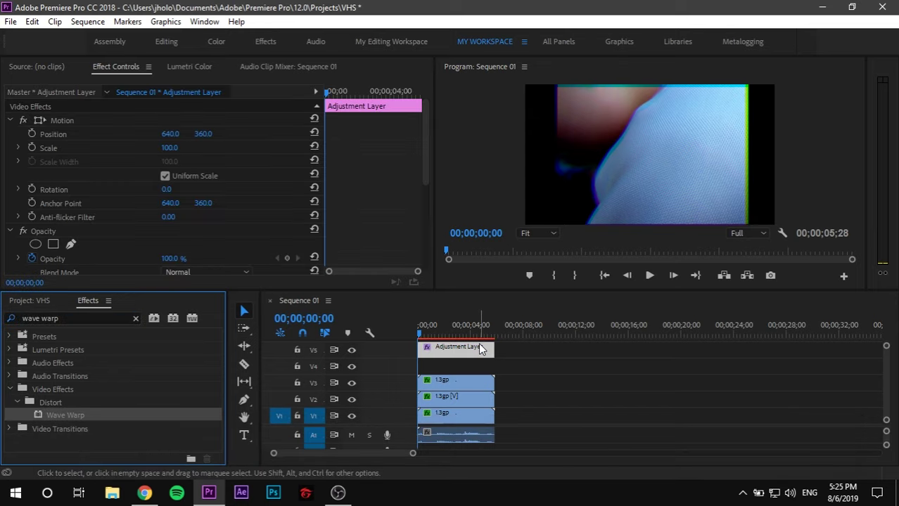
pyautogui.click(36, 298)
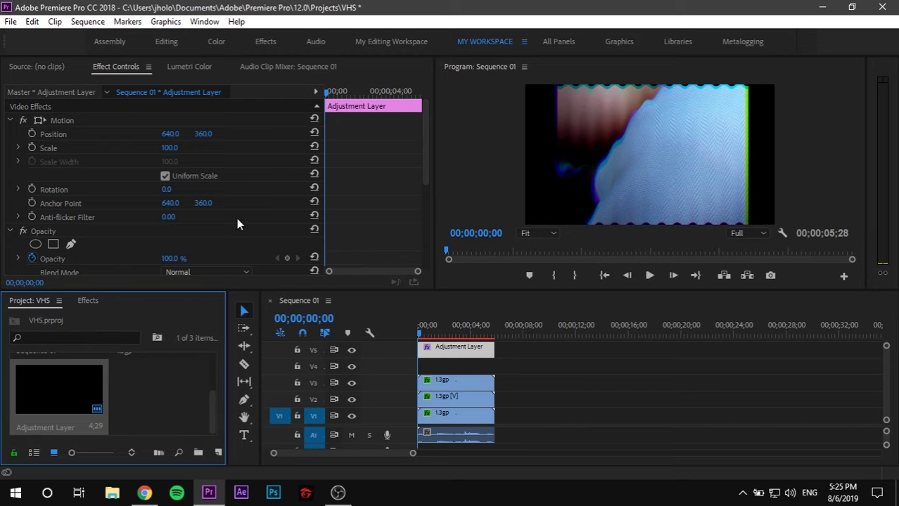
pyautogui.scroll(-2, 354, 173)
pyautogui.scroll(-1, 358, 178)
pyautogui.scroll(-2, 353, 186)
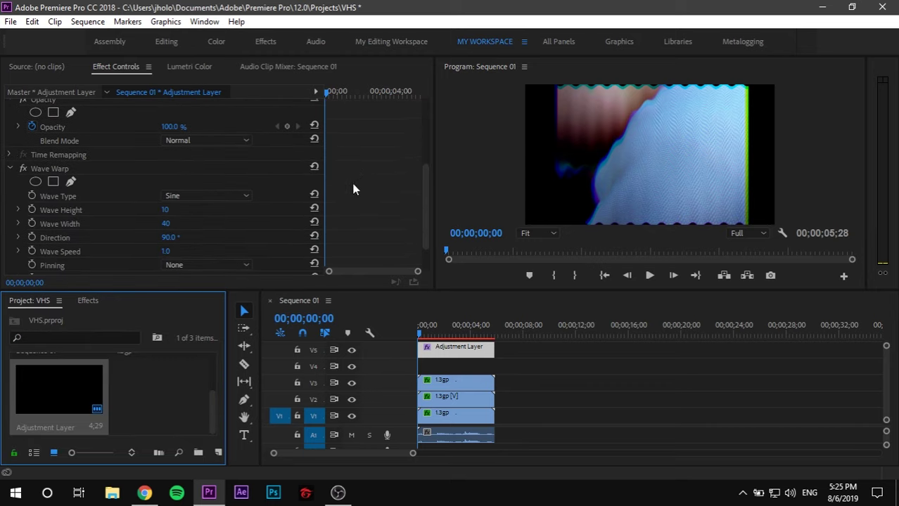
# - Set Wave Warp to Square wave type, Direction 180° and Wave Width 504
pyautogui.click(211, 196)
pyautogui.click(217, 227)
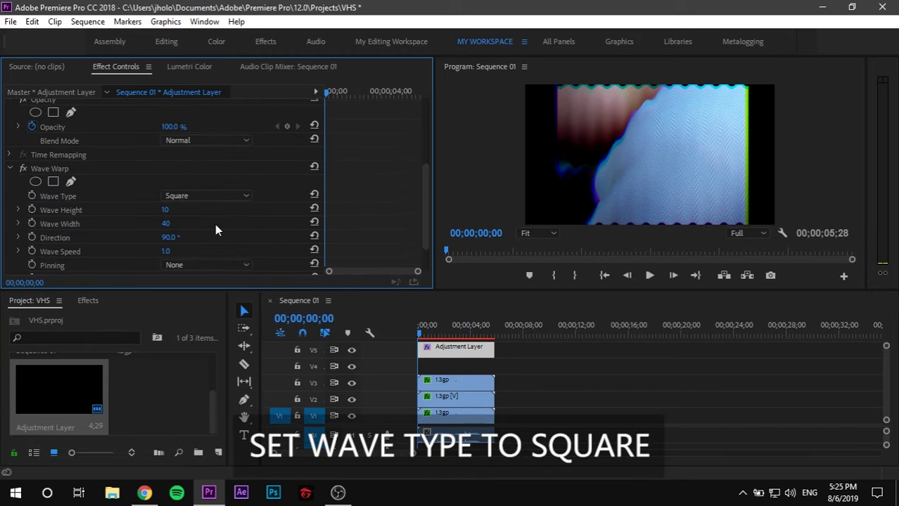
pyautogui.click(171, 239)
pyautogui.write('180')
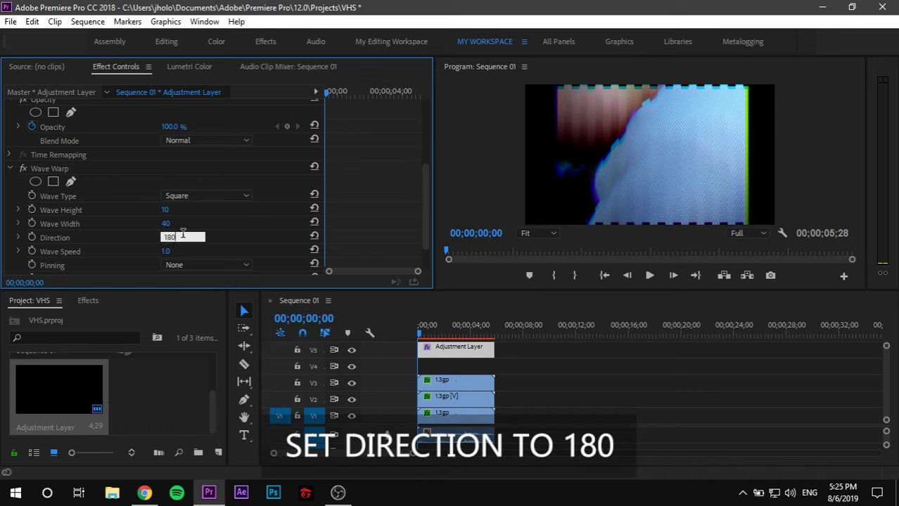
pyautogui.press('Return')
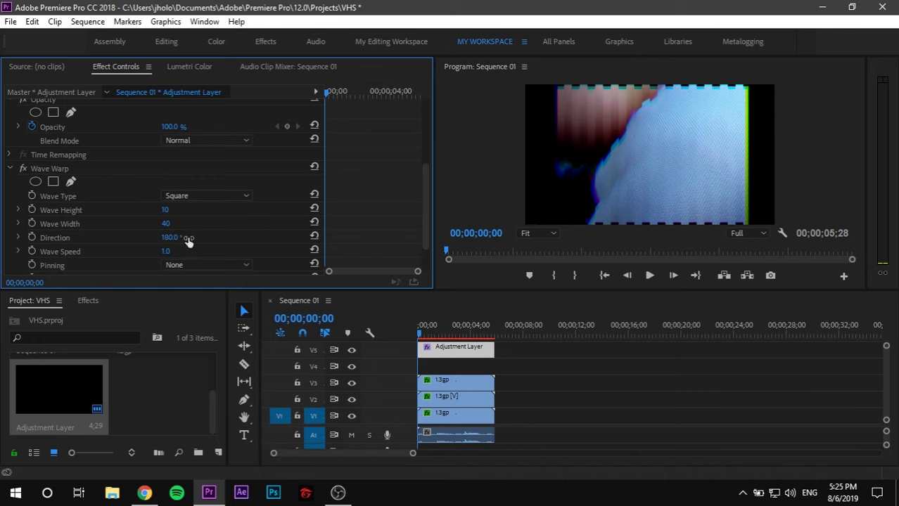
pyautogui.click(166, 224)
pyautogui.write('450')
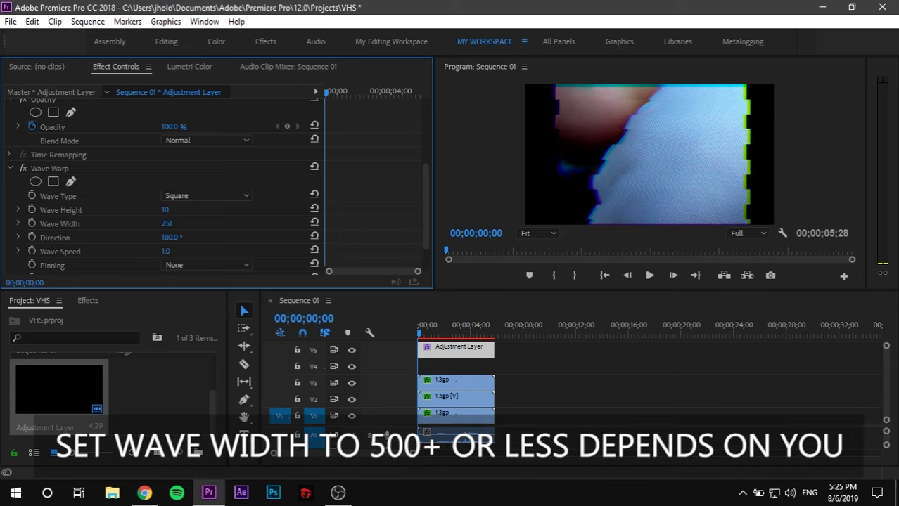
pyautogui.press('Return')
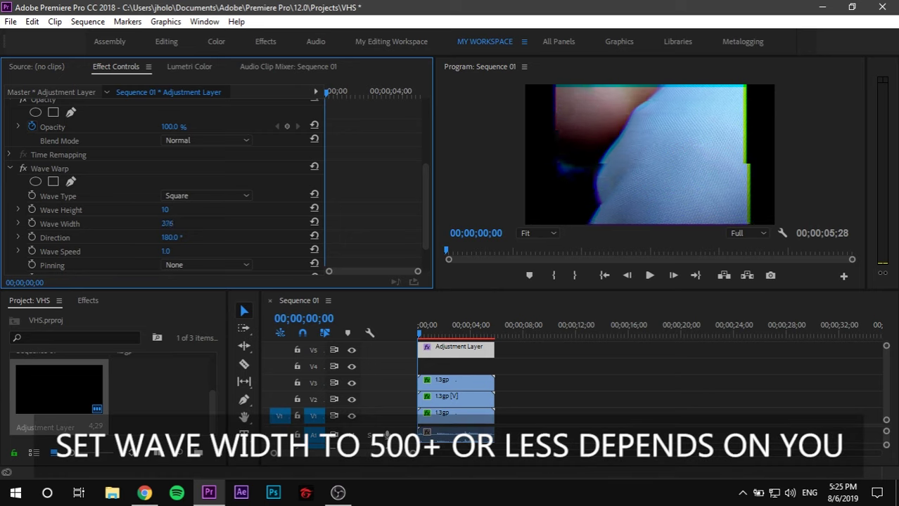
pyautogui.moveTo(420, 331); pyautogui.dragTo(440, 334)
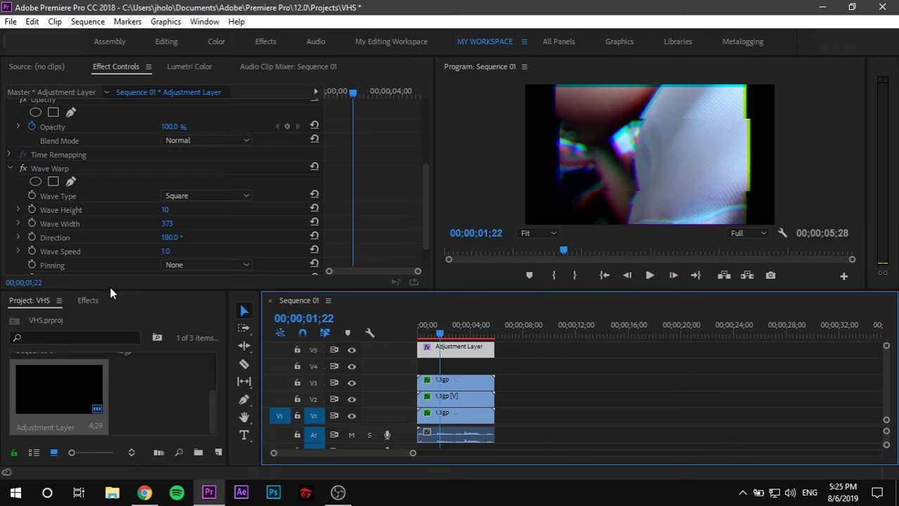
pyautogui.moveTo(169, 231); pyautogui.dragTo(170, 224)
# - Set Wave Speed to 0.1 and play the sequence from the start to preview the warp
pyautogui.scroll(-2, 287, 222)
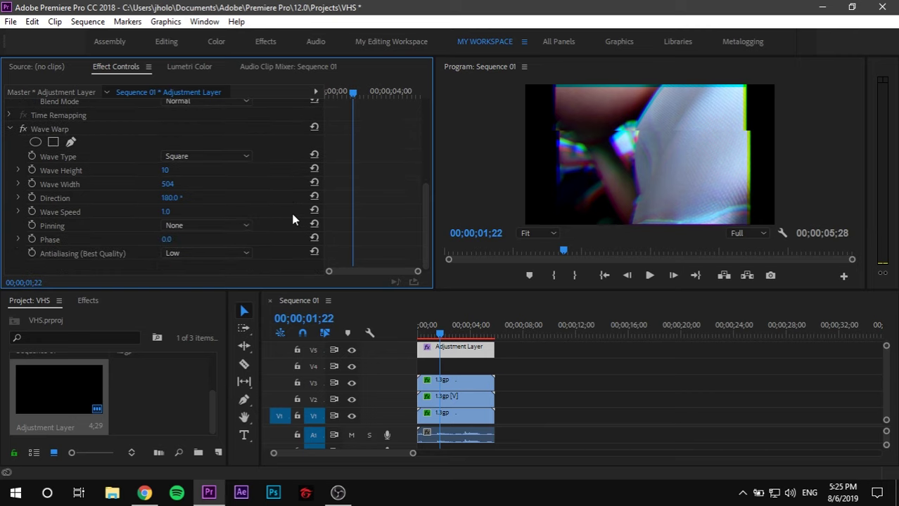
pyautogui.click(165, 211)
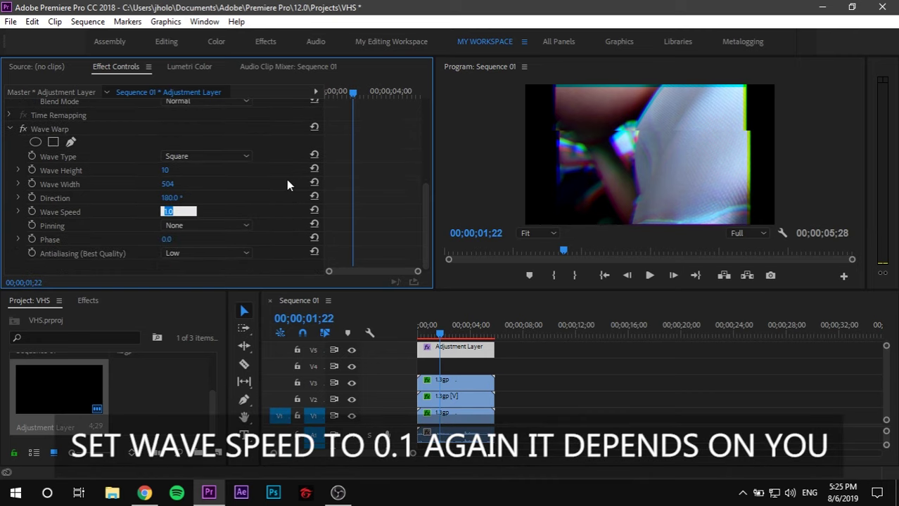
pyautogui.write('0.2')
pyautogui.press('BackSpace')
pyautogui.write('1')
pyautogui.press('Return')
pyautogui.press('space')
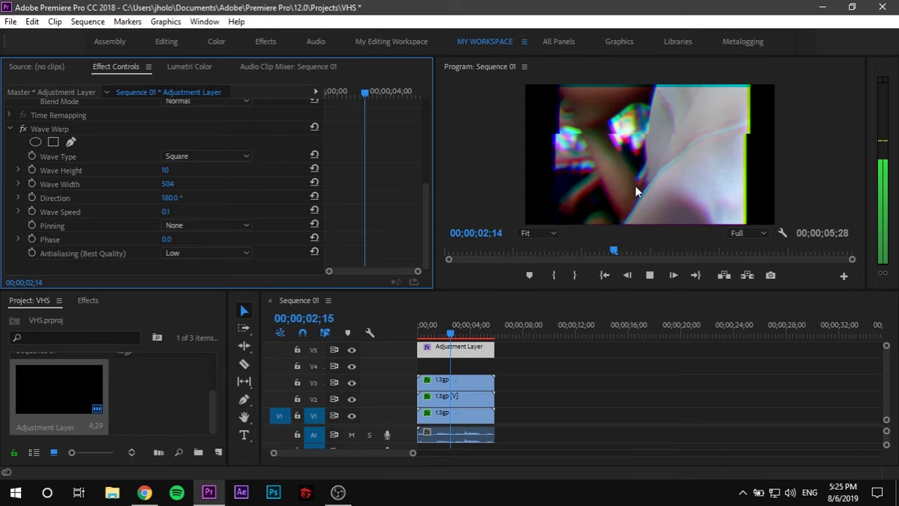
pyautogui.press('space')
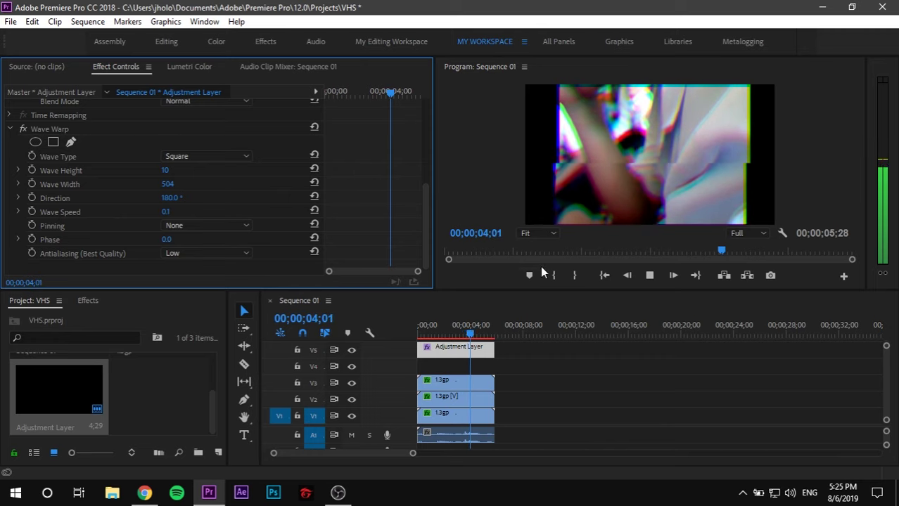
pyautogui.click(422, 334)
pyautogui.moveTo(422, 335); pyautogui.dragTo(420, 335)
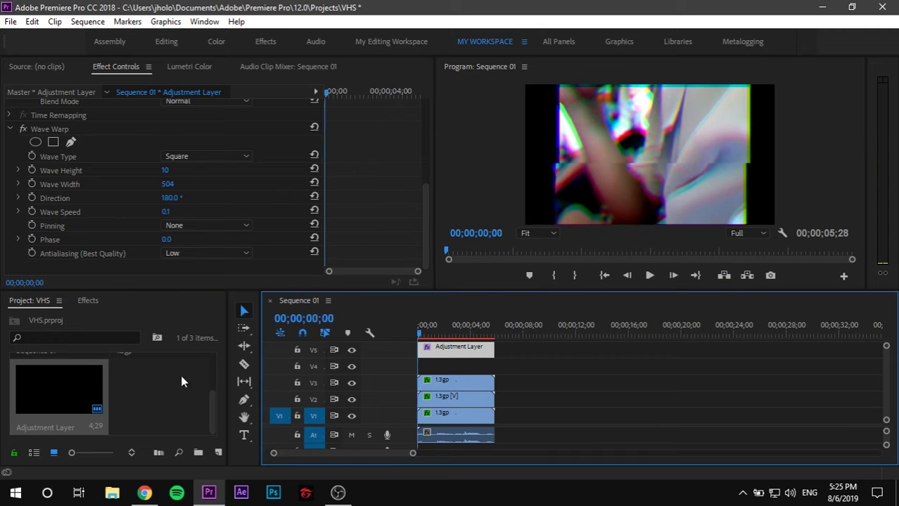
# - Create a new legacy title named PLAY
pyautogui.rightClick(146, 387)
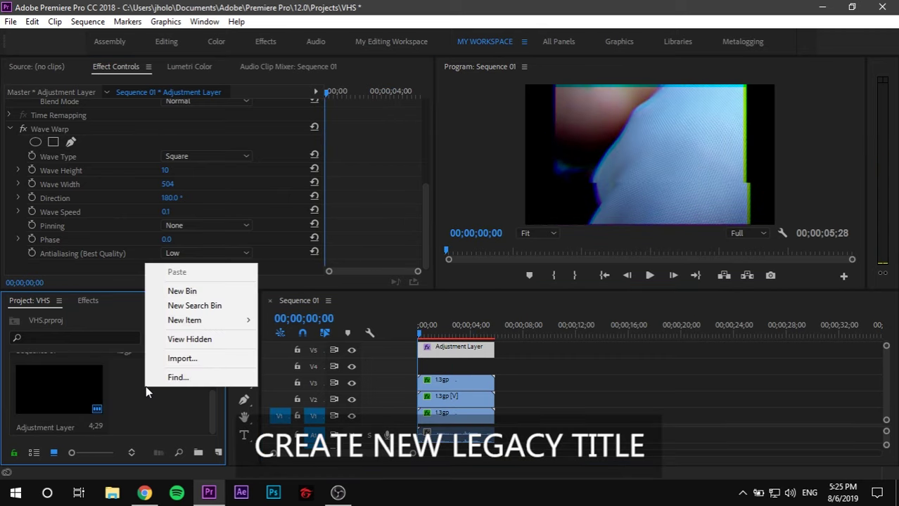
pyautogui.click(6, 20)
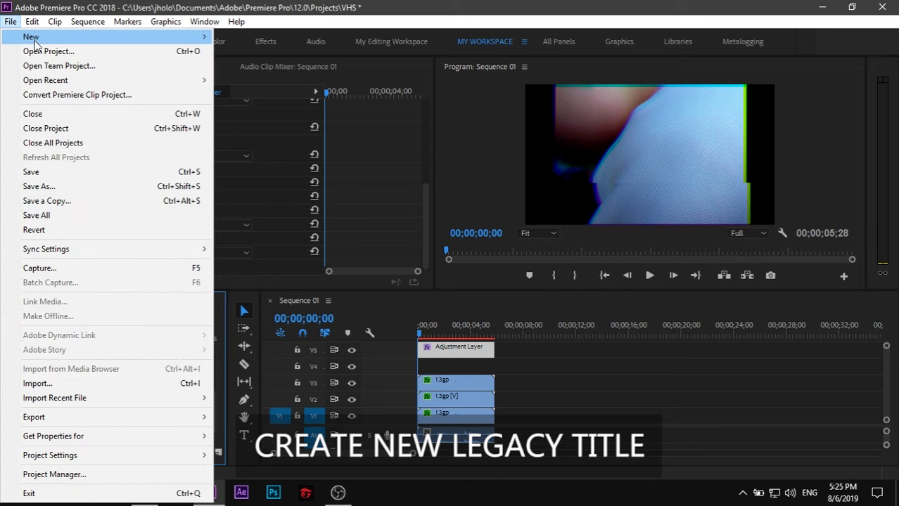
pyautogui.moveTo(31, 37)
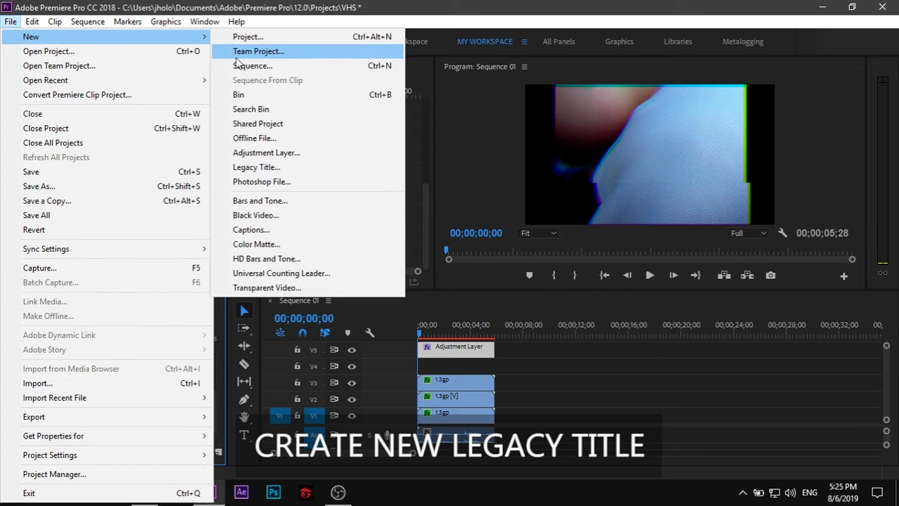
pyautogui.click(258, 167)
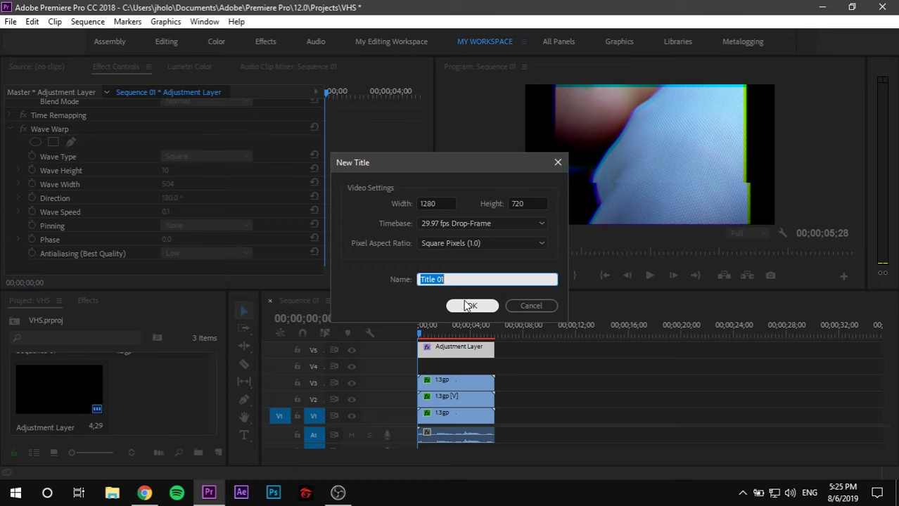
pyautogui.write('Y')
pyautogui.press('Return')
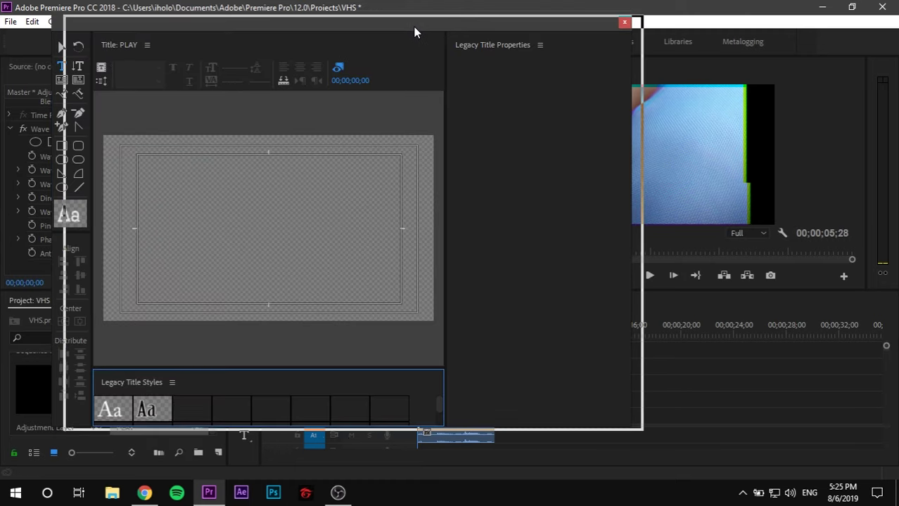
pyautogui.moveTo(413, 27); pyautogui.dragTo(485, 46)
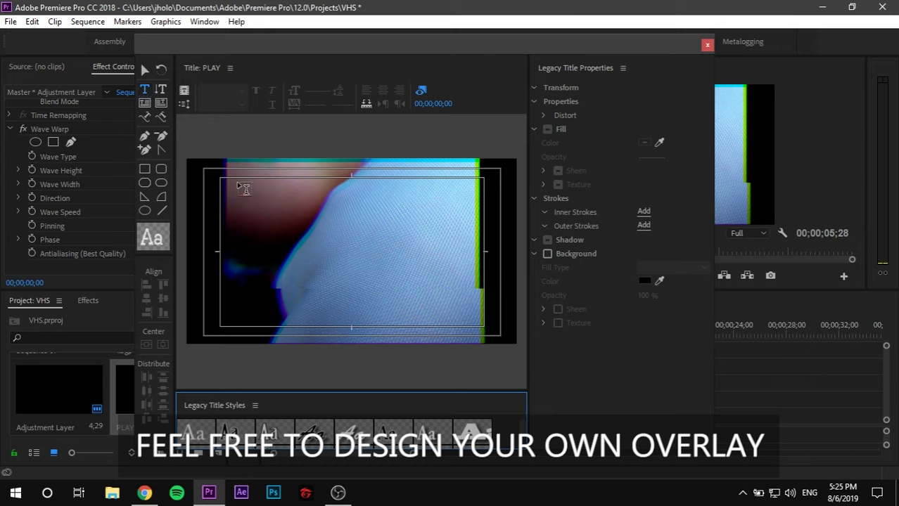
# - Type PLAY near the frame's top-left and set its font to VCR OSD Mono
pyautogui.click(240, 184)
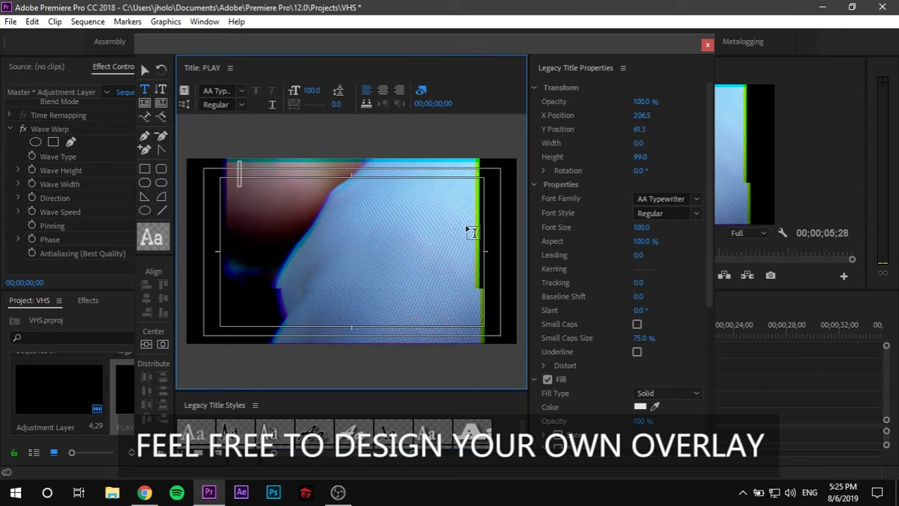
pyautogui.write('PLAY')
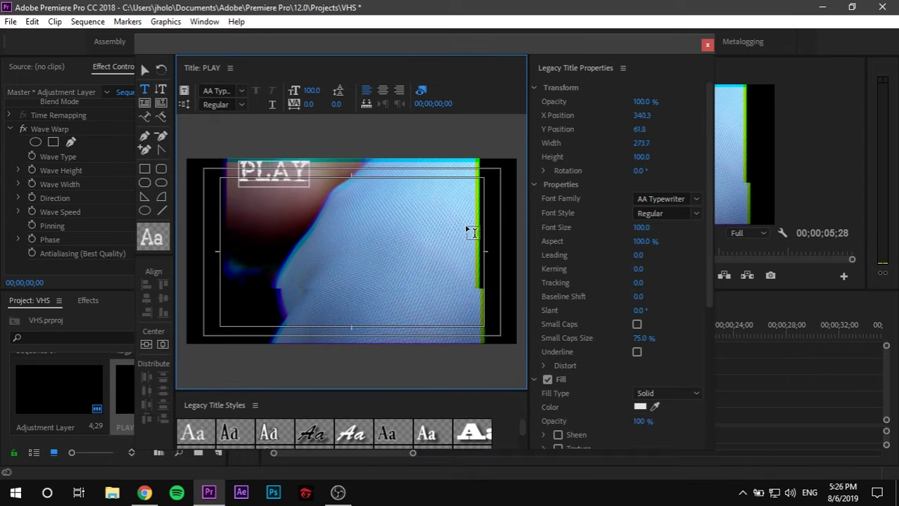
pyautogui.click(645, 199)
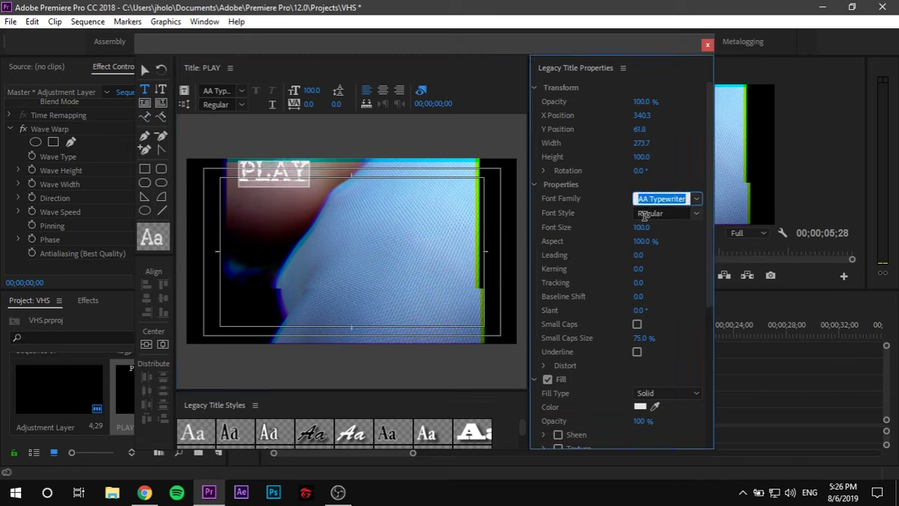
pyautogui.write('v')
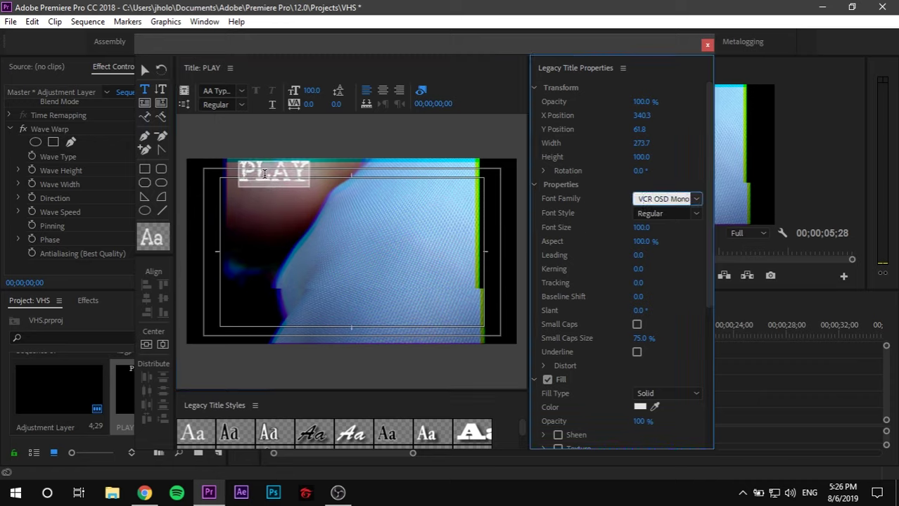
pyautogui.click(265, 174)
# - Shrink the PLAY text to font size 56 and position it at the top-left
pyautogui.click(143, 70)
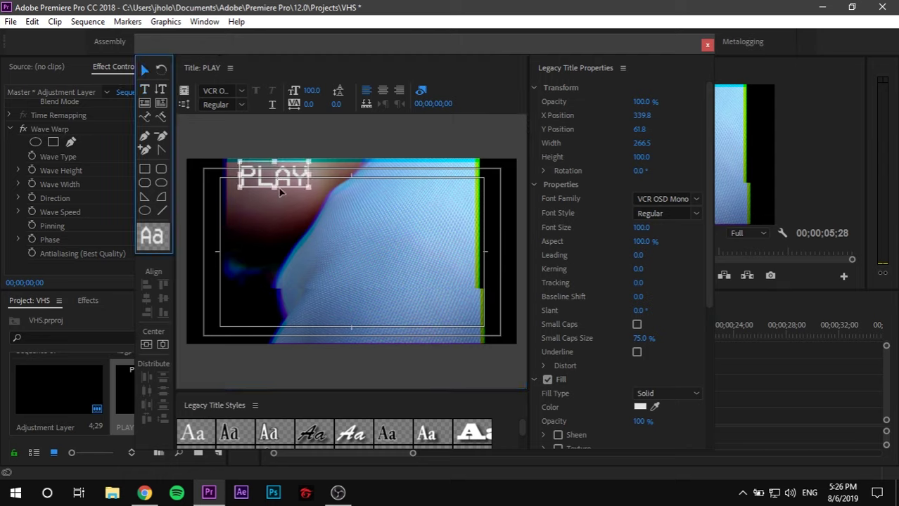
pyautogui.moveTo(309, 189); pyautogui.dragTo(304, 185)
pyautogui.moveTo(297, 185); pyautogui.dragTo(268, 184)
pyautogui.click(280, 196)
pyautogui.click(267, 178)
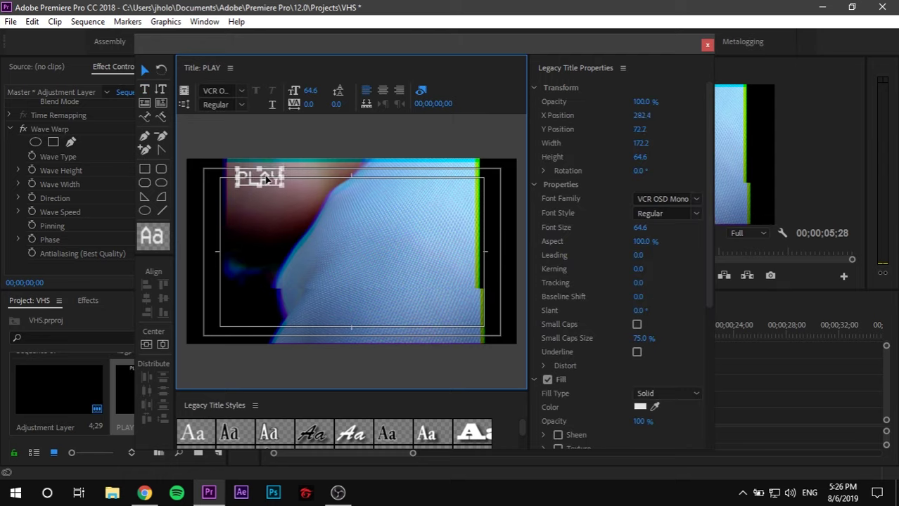
pyautogui.click(294, 234)
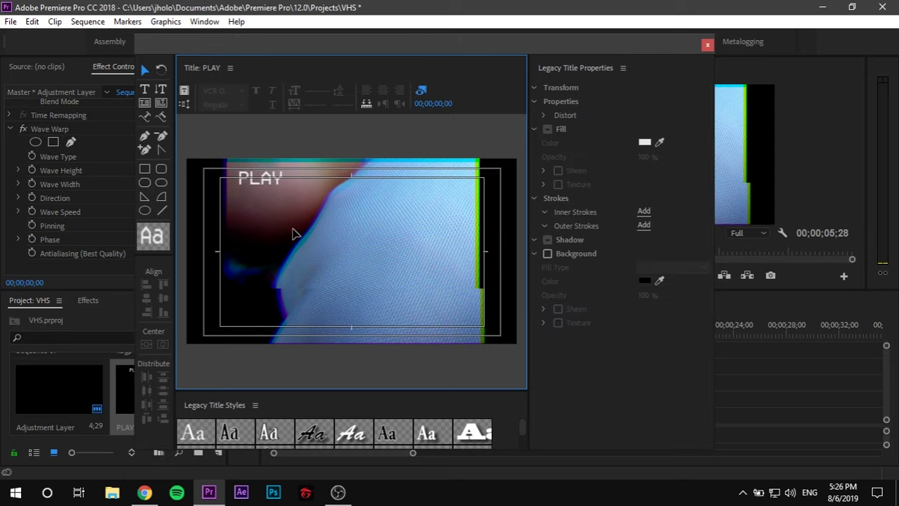
pyautogui.click(278, 191)
pyautogui.moveTo(284, 187); pyautogui.dragTo(270, 301)
pyautogui.click(304, 199)
# - Retype the lower-left text copy as 04/05/19 and move it to the lower-right
pyautogui.doubleClick(271, 300)
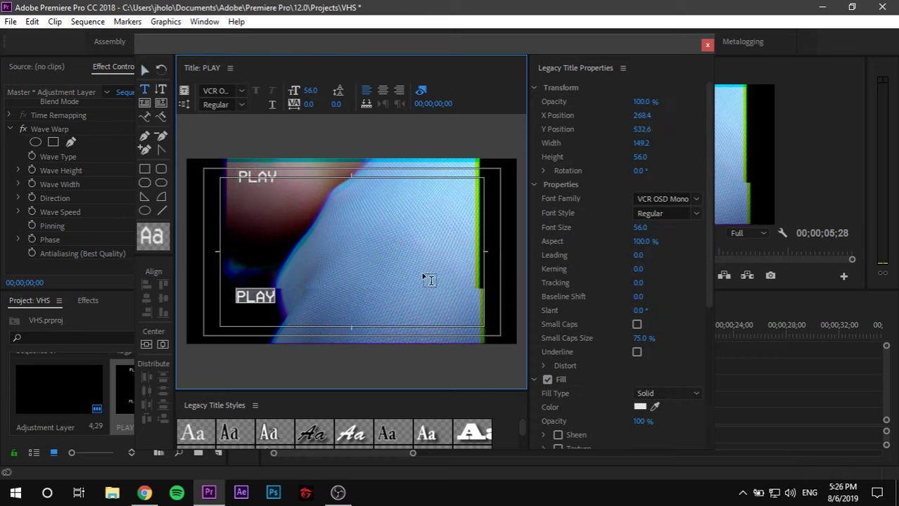
pyautogui.write('04/05')
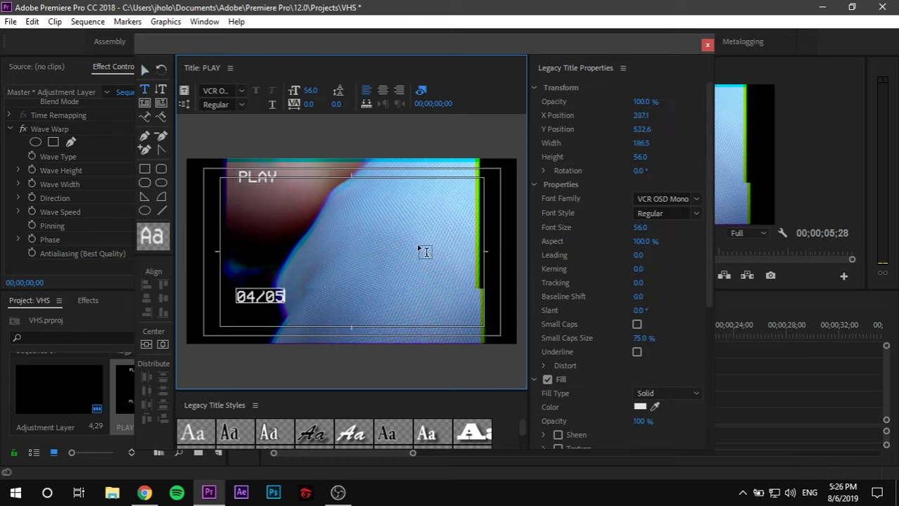
pyautogui.write('/19')
pyautogui.click(145, 69)
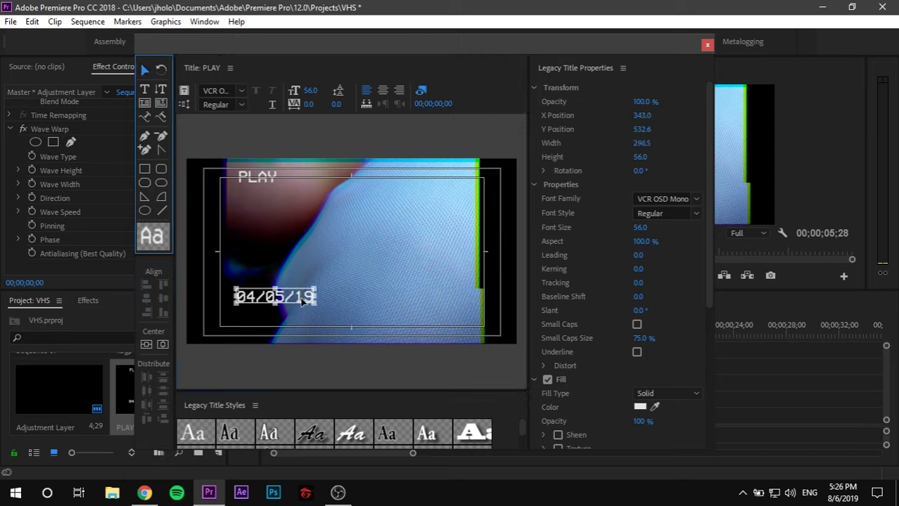
pyautogui.moveTo(303, 302)
pyautogui.mouseDown()
pyautogui.moveTo(463, 332)
pyautogui.moveTo(451, 309)
pyautogui.mouseUp()
pyautogui.click(502, 257)
# - Duplicate the date, retype the copy as 5:06 PM and make it smaller
pyautogui.click(452, 327)
pyautogui.hotkey('ctrl', 'c')
pyautogui.hotkey('ctrl', 'v')
pyautogui.doubleClick(451, 308)
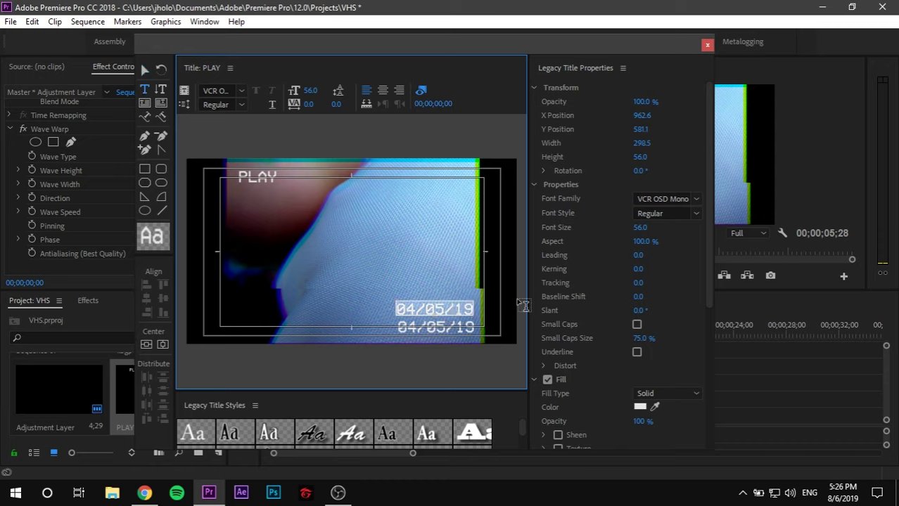
pyautogui.write('5:')
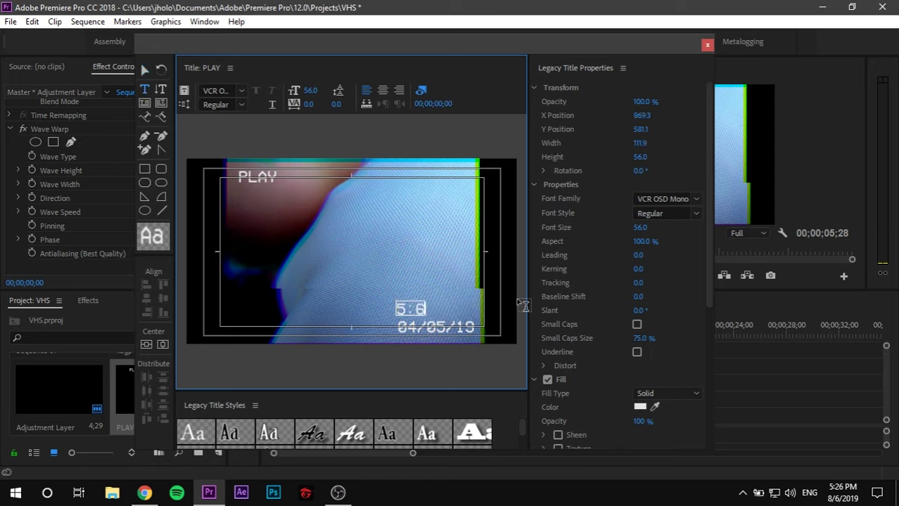
pyautogui.write('06 P')
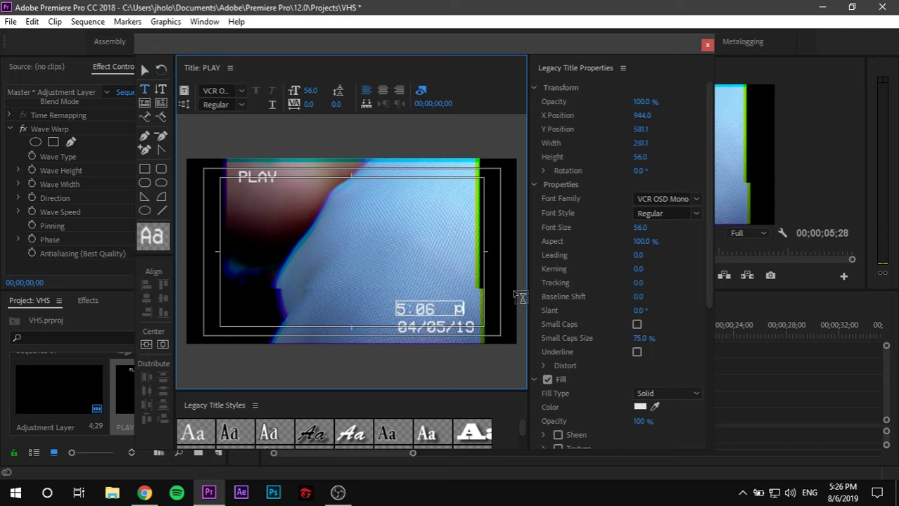
pyautogui.write('M')
pyautogui.click(145, 69)
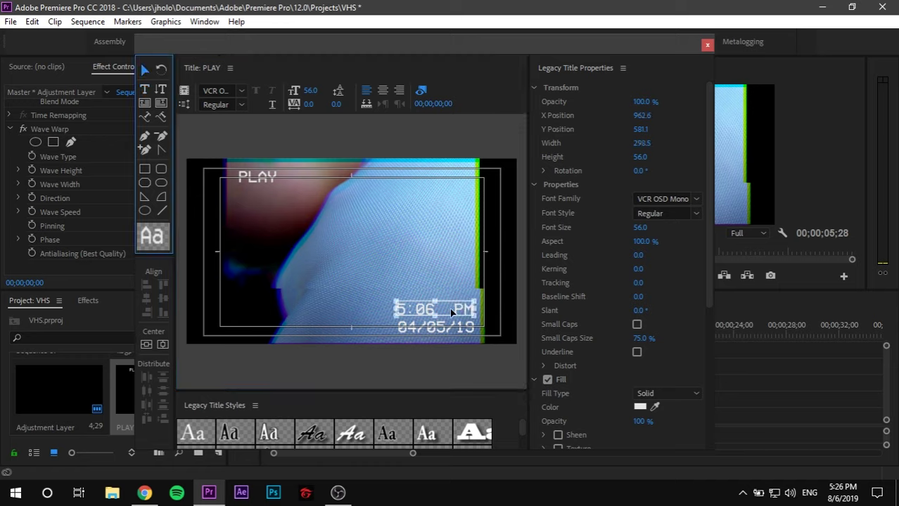
pyautogui.moveTo(451, 310); pyautogui.dragTo(450, 314)
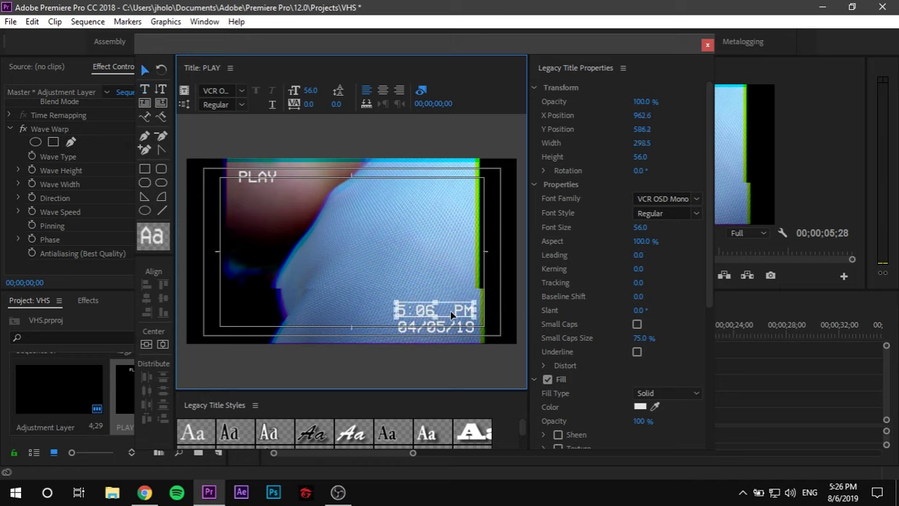
pyautogui.moveTo(473, 302); pyautogui.dragTo(459, 309)
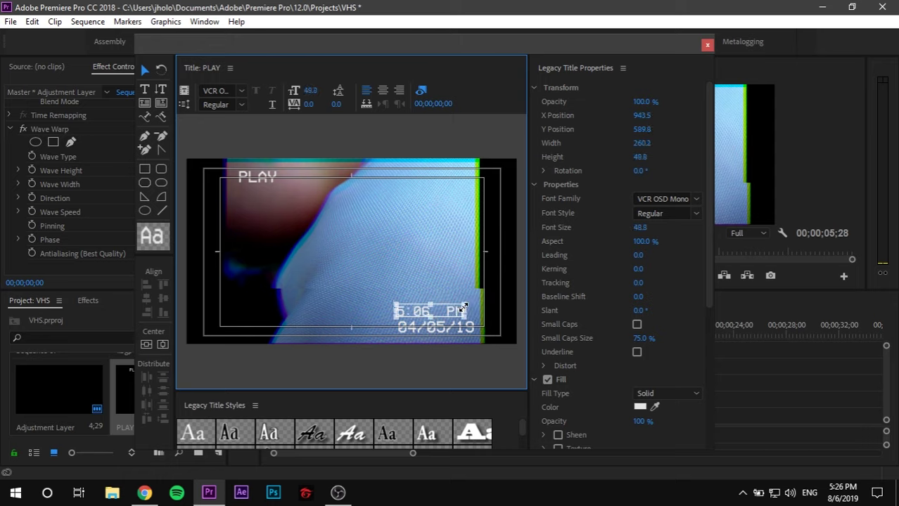
# - Align the 5:06 PM time with the date, then close the title editor
pyautogui.click(448, 281)
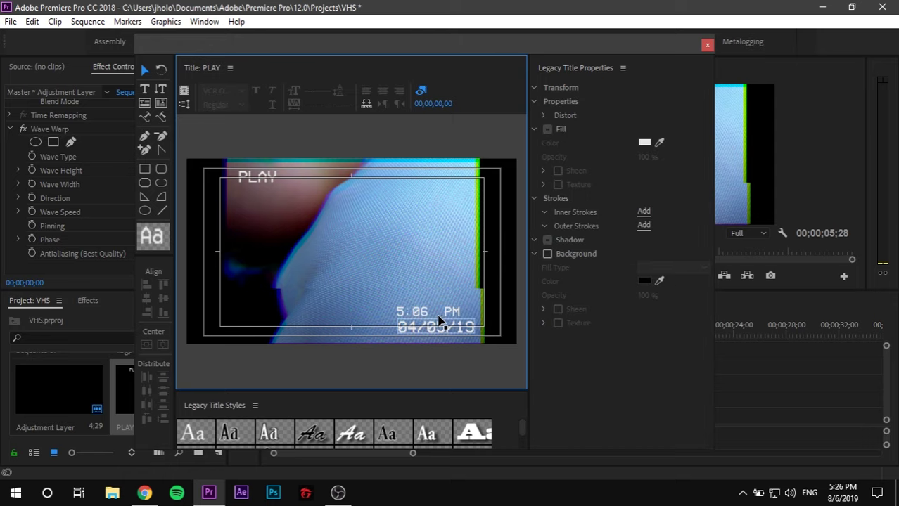
pyautogui.moveTo(443, 317); pyautogui.dragTo(450, 318)
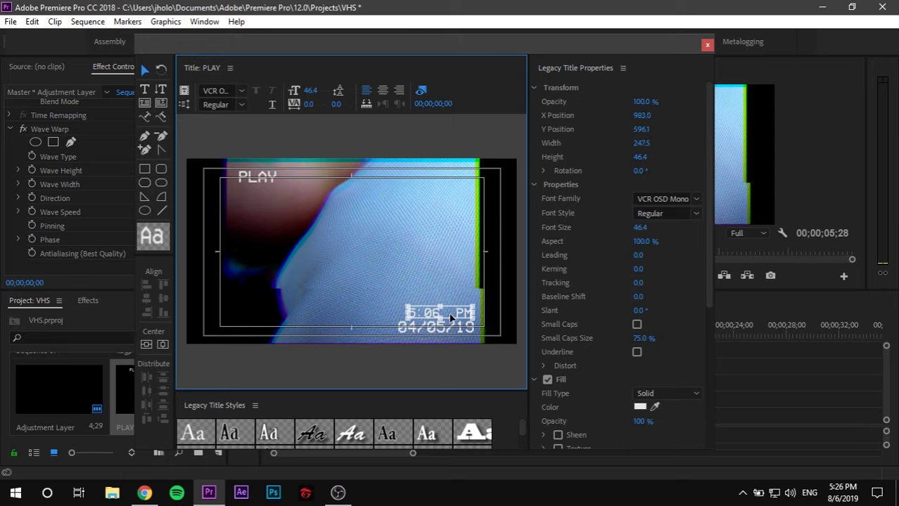
pyautogui.click(447, 253)
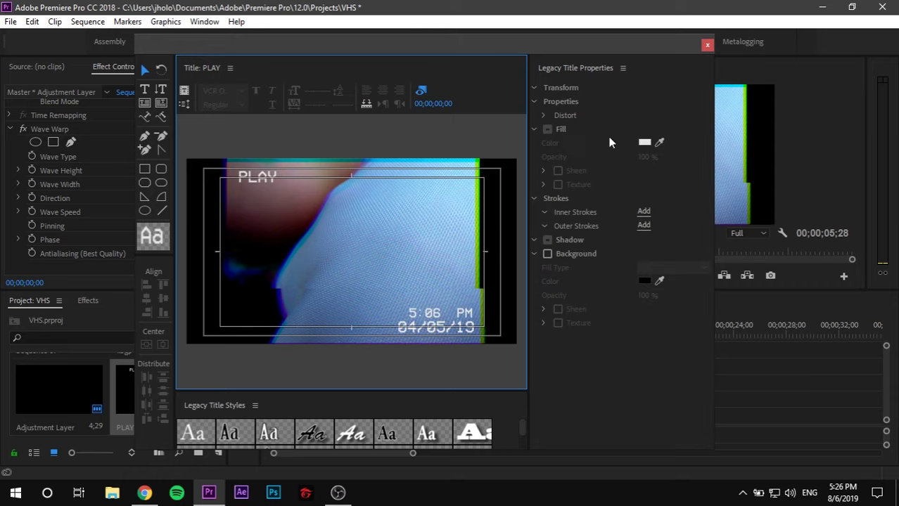
pyautogui.click(420, 305)
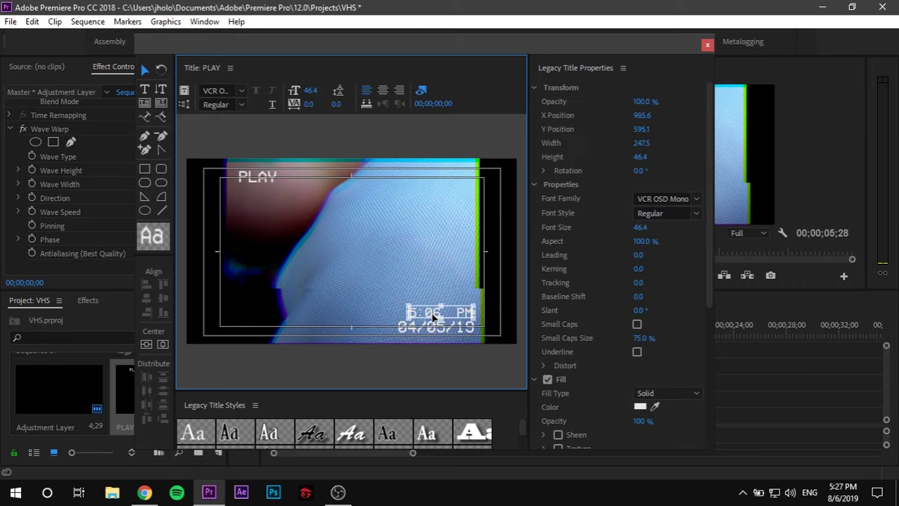
pyautogui.click(473, 273)
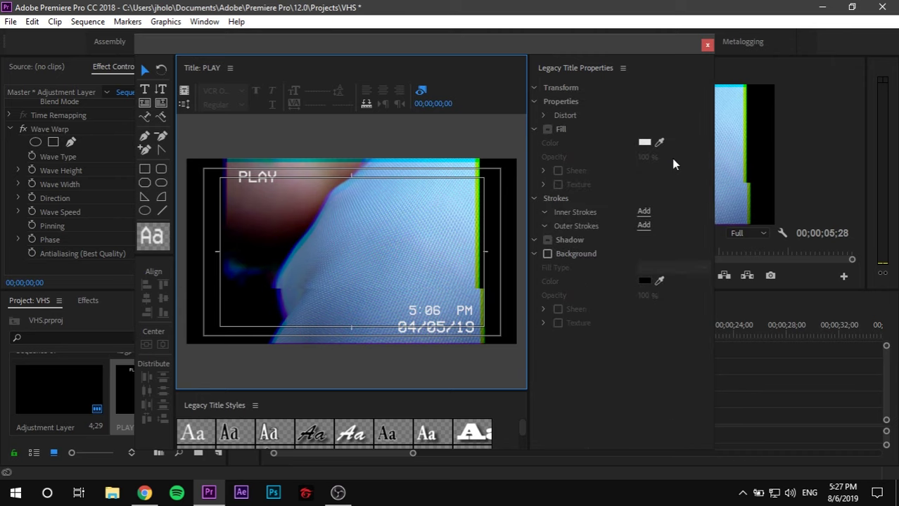
pyautogui.click(708, 45)
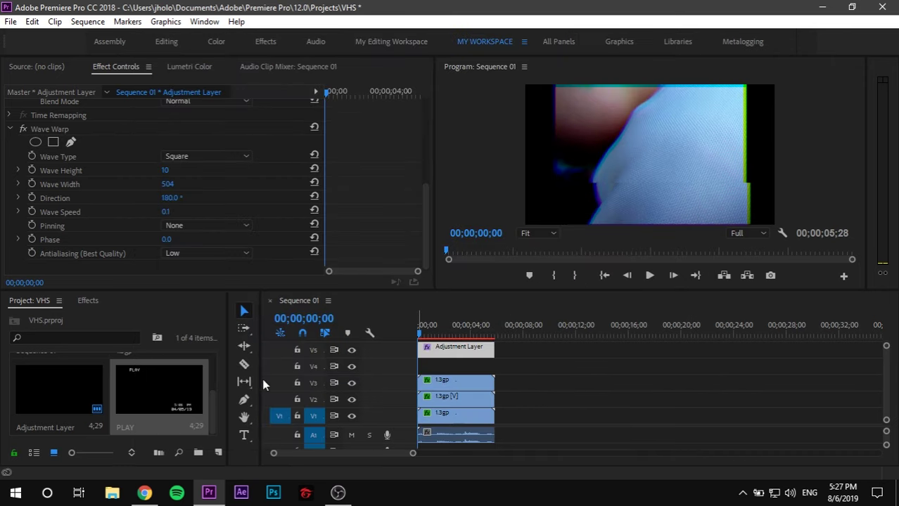
# - Place the PLAY title above the footage and play the maximized preview at Full resolution
pyautogui.moveTo(160, 387); pyautogui.dragTo(431, 365)
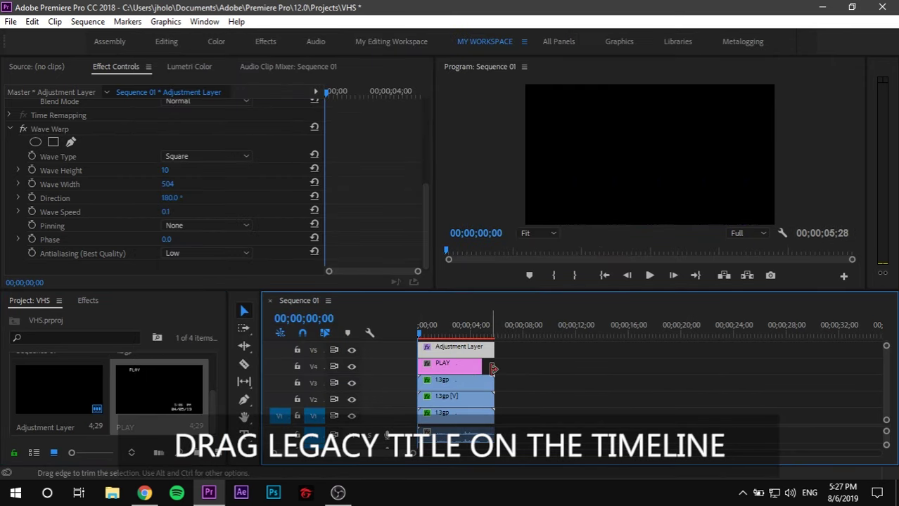
pyautogui.click(559, 370)
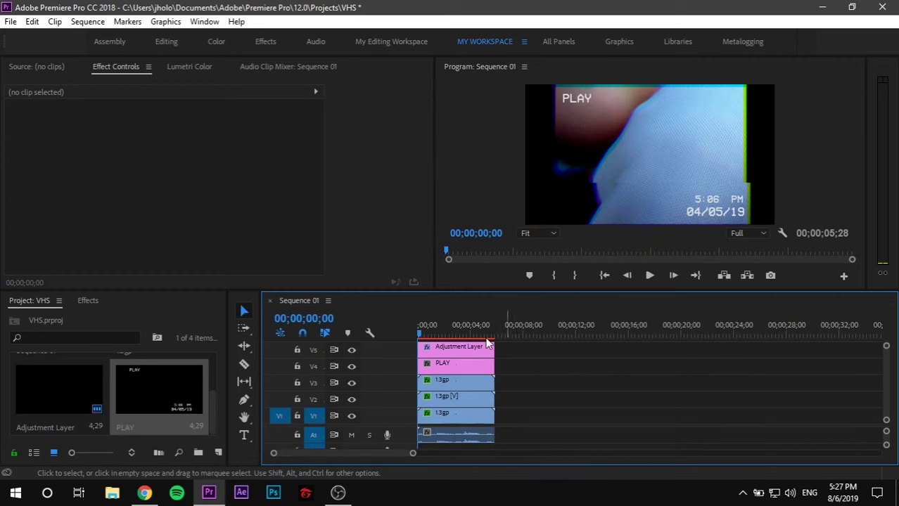
pyautogui.press('`')
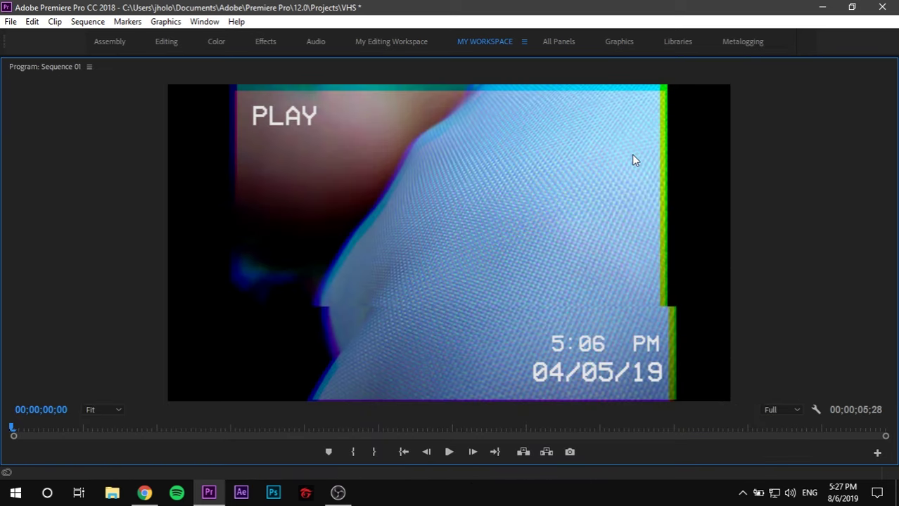
pyautogui.click(781, 409)
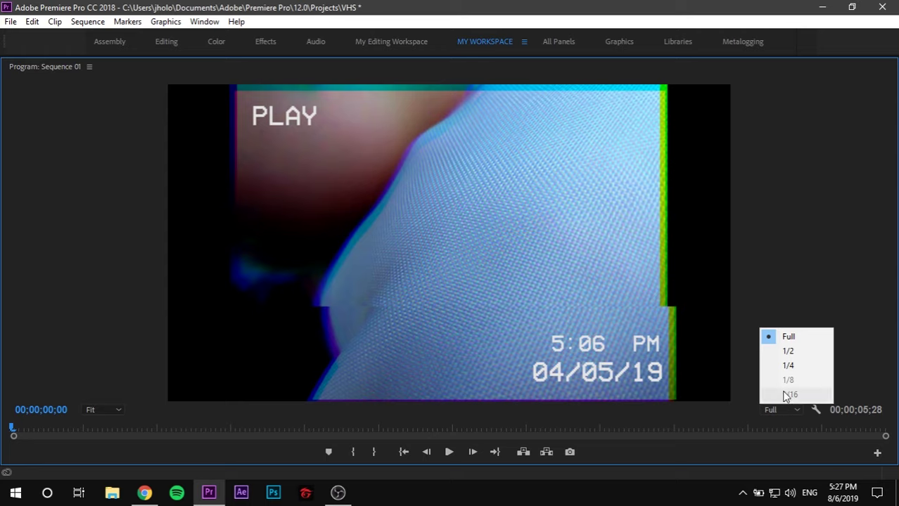
pyautogui.click(788, 357)
pyautogui.press('space')
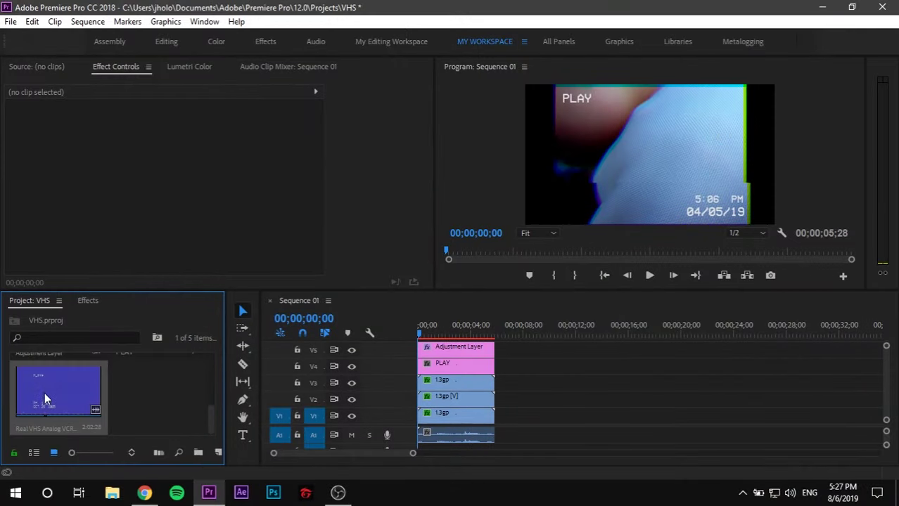
# - Put the VHS filter clip on V5 and apply Ultra Key, keying out its blue background
pyautogui.moveTo(45, 400); pyautogui.dragTo(514, 385)
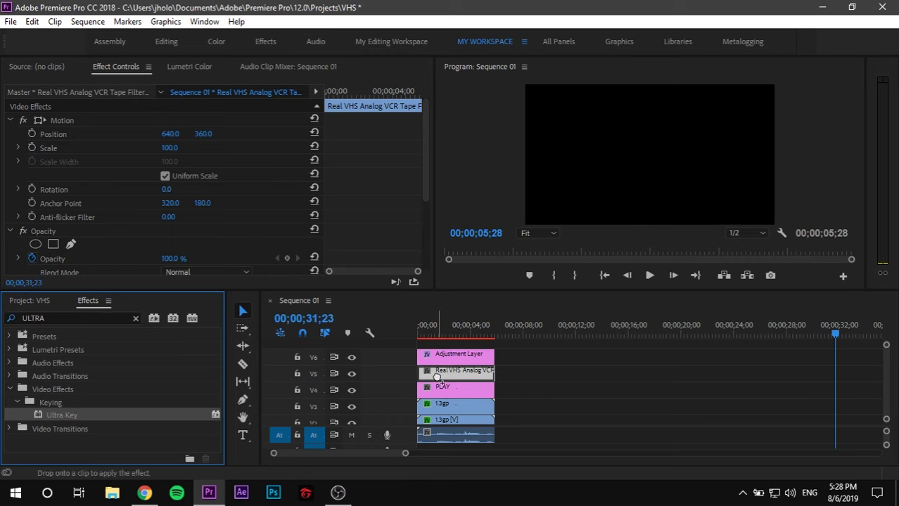
pyautogui.moveTo(437, 377); pyautogui.dragTo(437, 378)
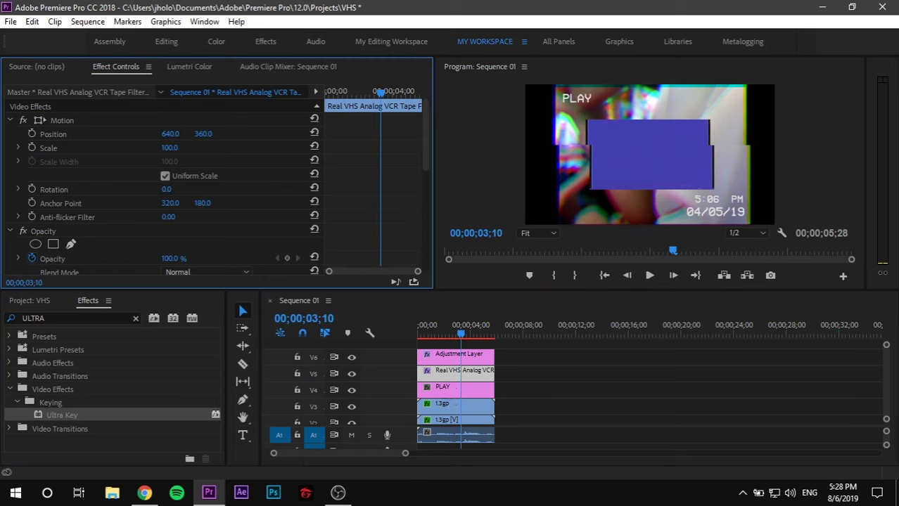
pyautogui.scroll(-4, 129, 259)
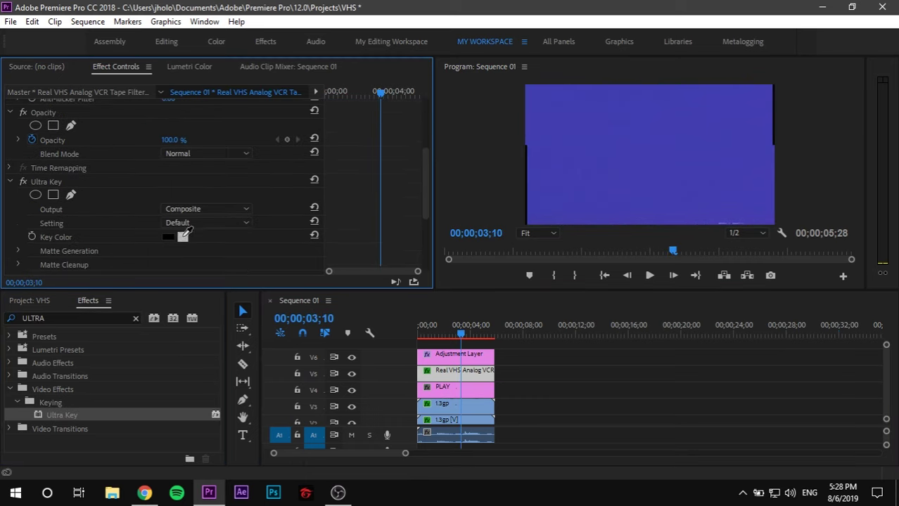
pyautogui.click(652, 162)
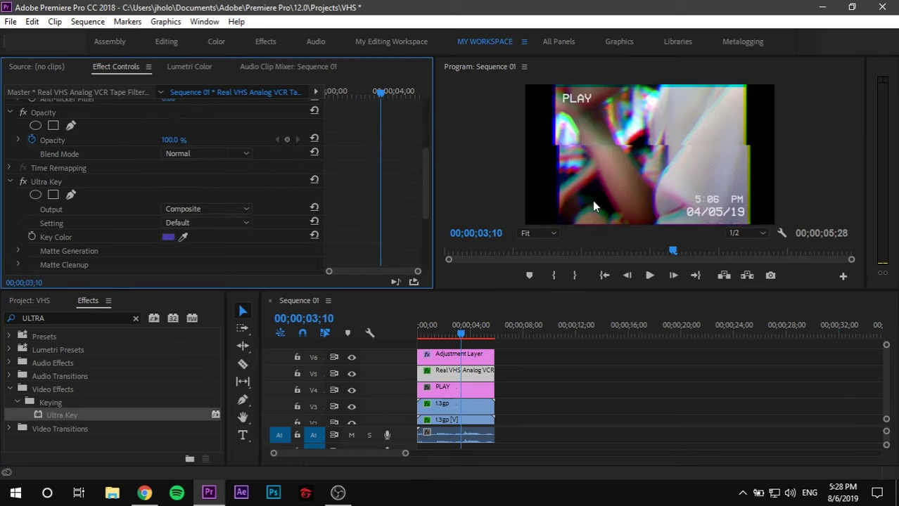
pyautogui.click(593, 397)
pyautogui.moveTo(457, 334); pyautogui.dragTo(439, 333)
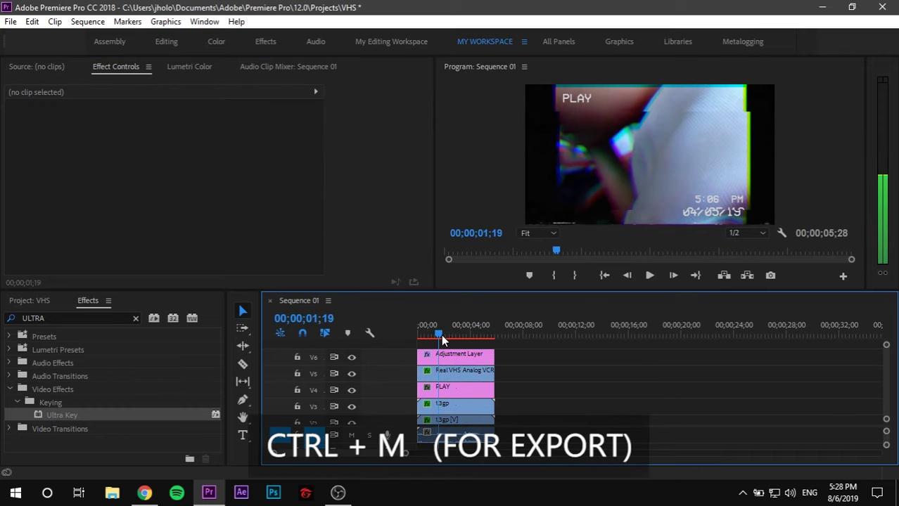
# - Export Sequence 01 as H.264 to Sequence 01.mp4 with the Match Source - High bitrate preset
pyautogui.hotkey('ctrl', 'm')
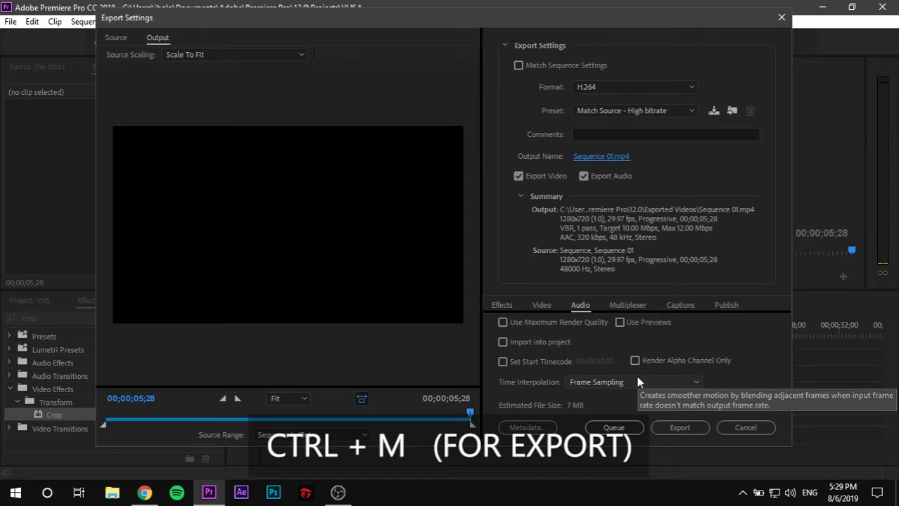
pyautogui.click(672, 431)
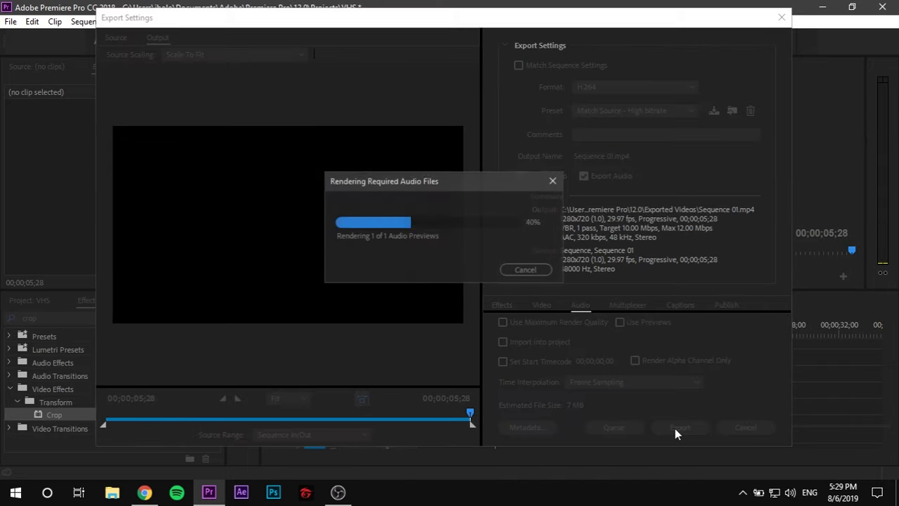